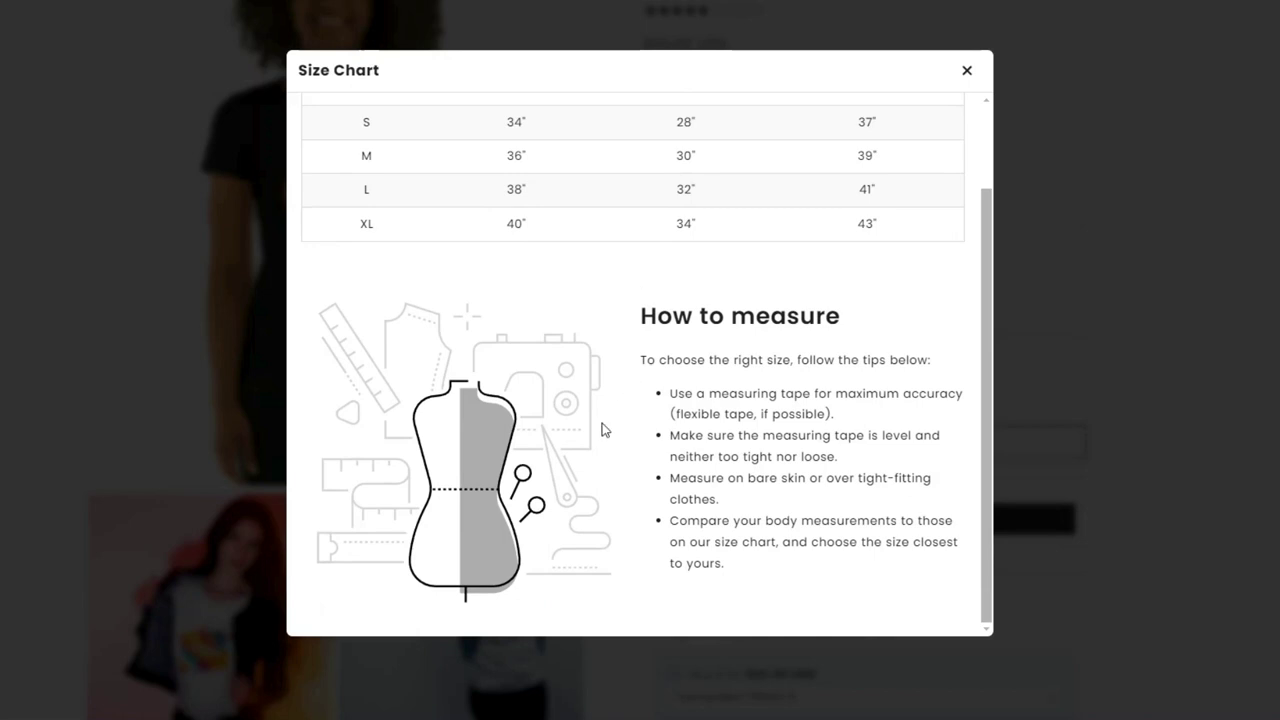
# Step: Review the measurements and How to measure tips in the storefront Size Chart pop-up, and close it
pyautogui.scroll(2, 619, 437)
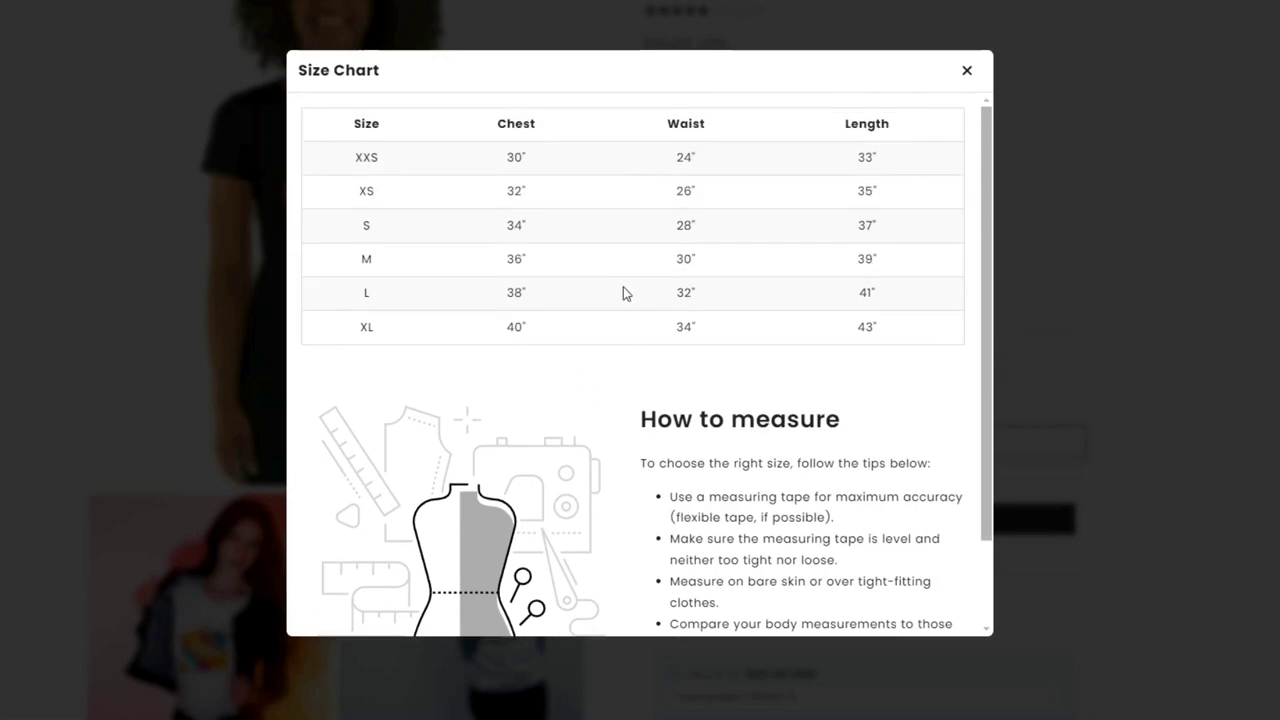
pyautogui.scroll(-2, 623, 290)
pyautogui.scroll(2, 640, 285)
pyautogui.click(966, 72)
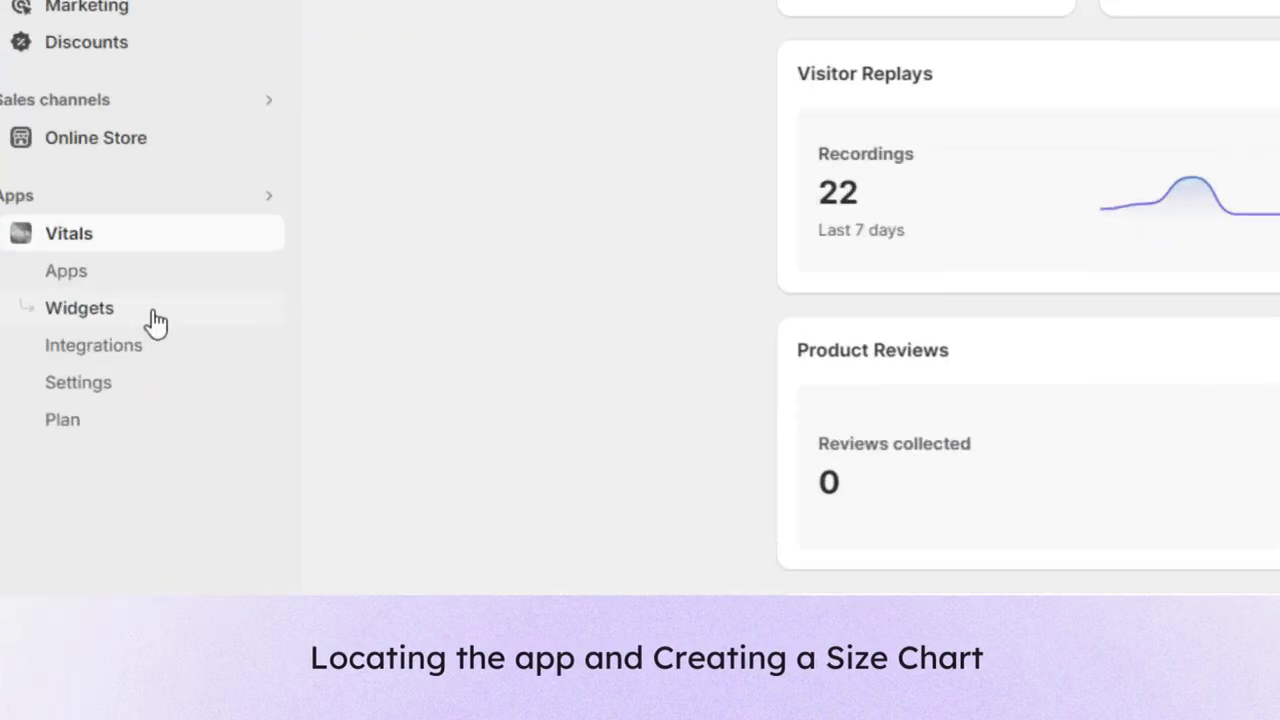
# Step: Start creating a Size Chart widget from the Conversion widgets for the product page in Vitals
pyautogui.click(78, 346)
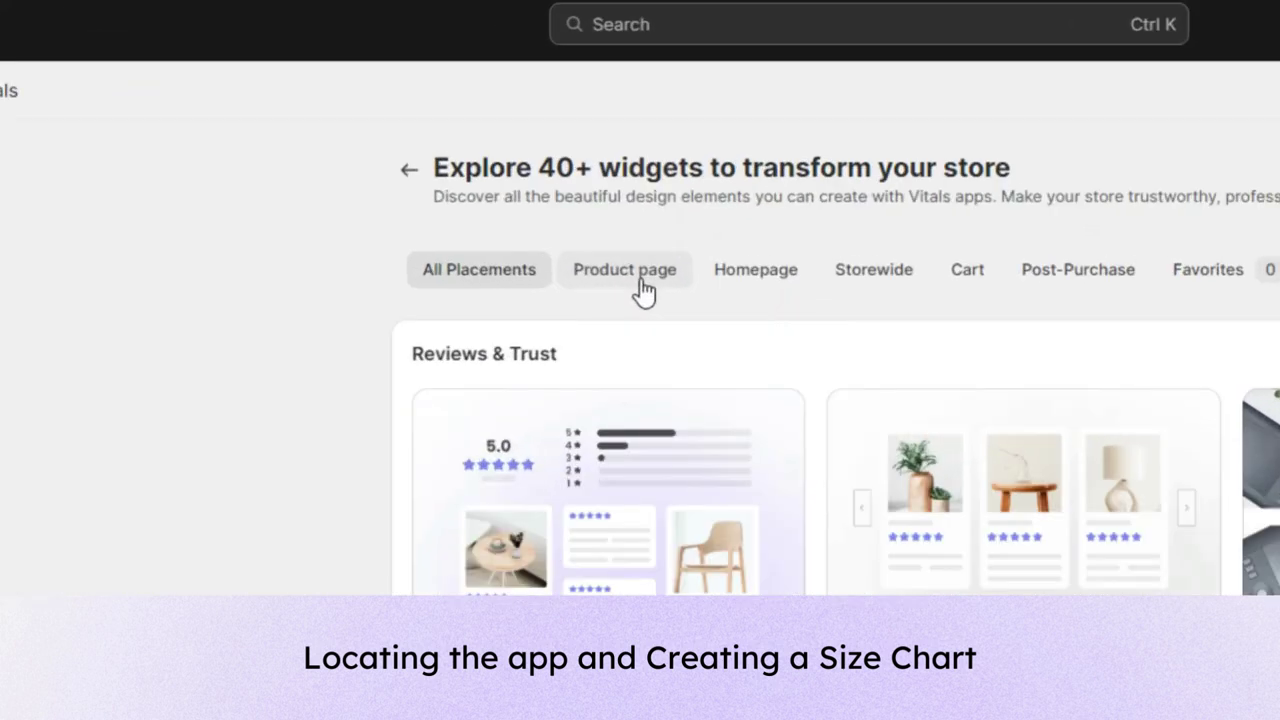
pyautogui.click(525, 143)
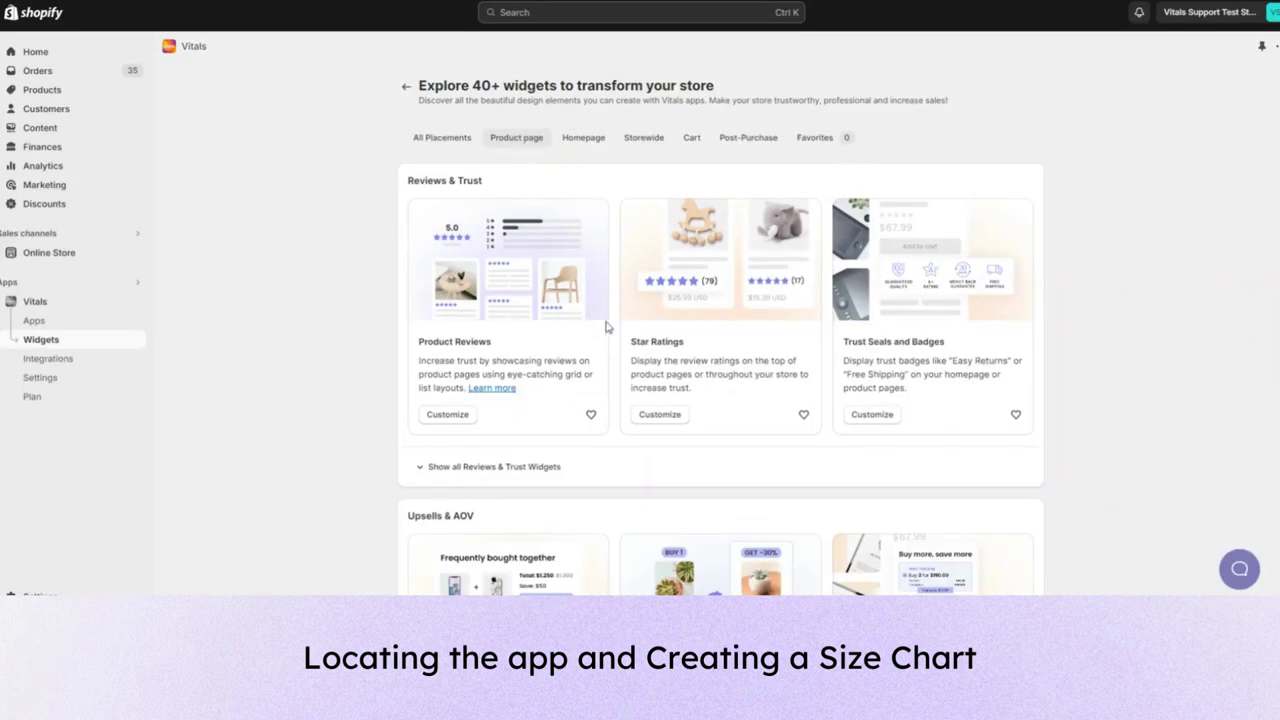
pyautogui.scroll(-6, 606, 327)
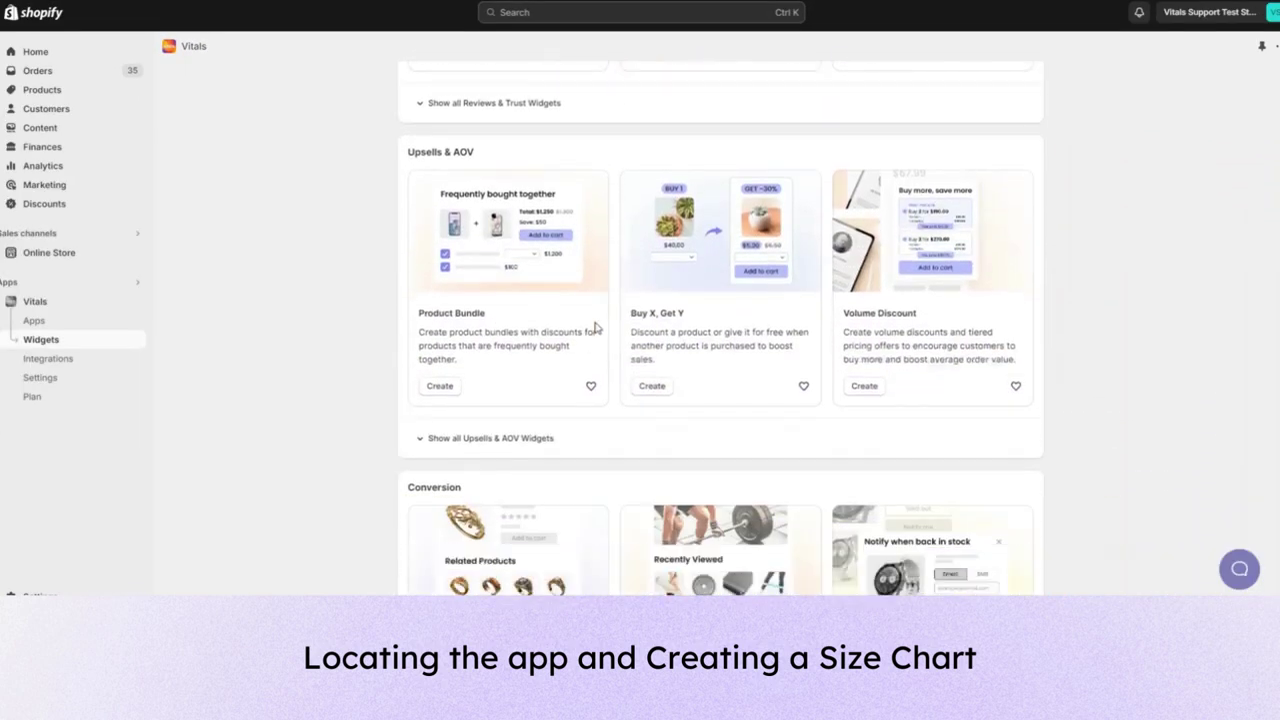
pyautogui.scroll(-1, 577, 344)
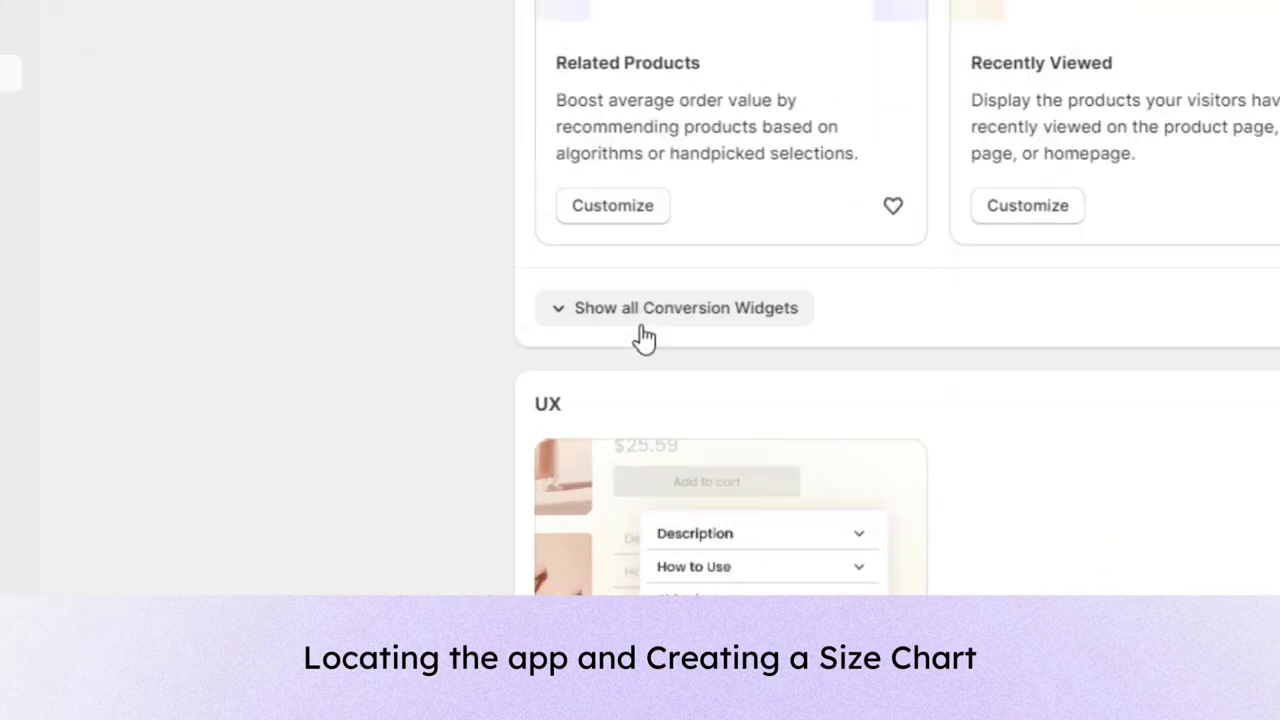
pyautogui.click(465, 473)
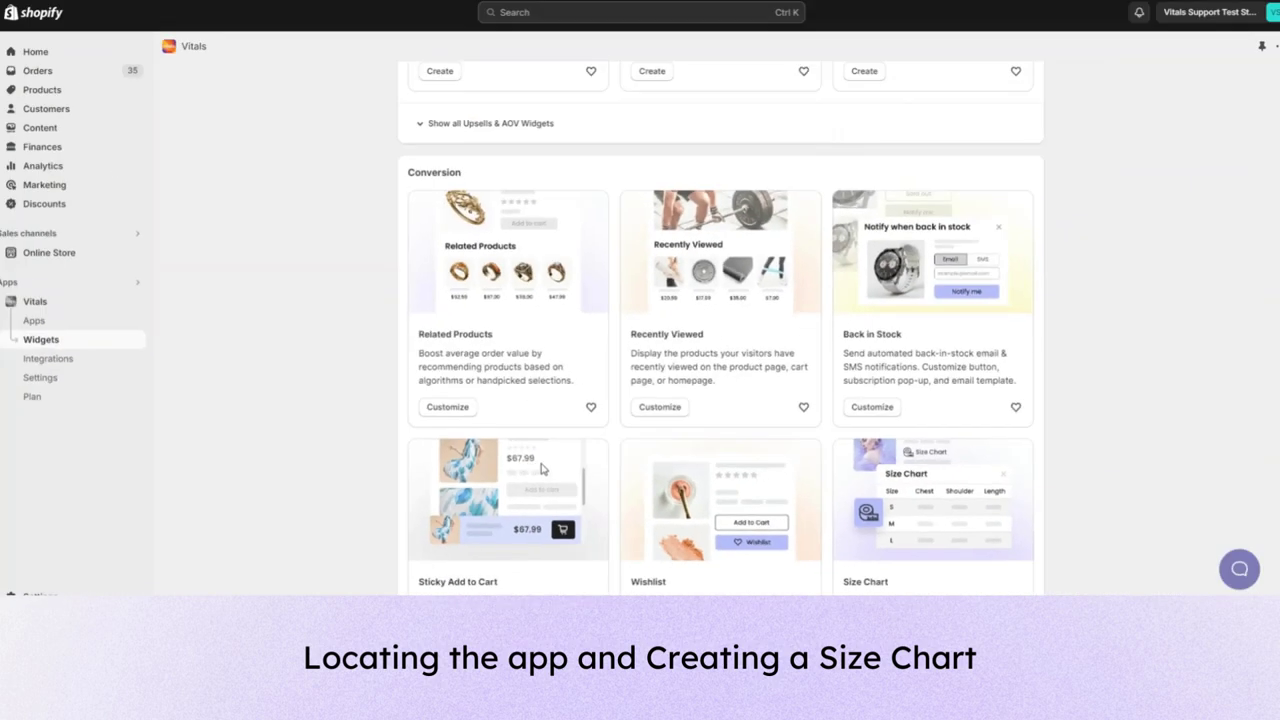
pyautogui.scroll(-3, 900, 450)
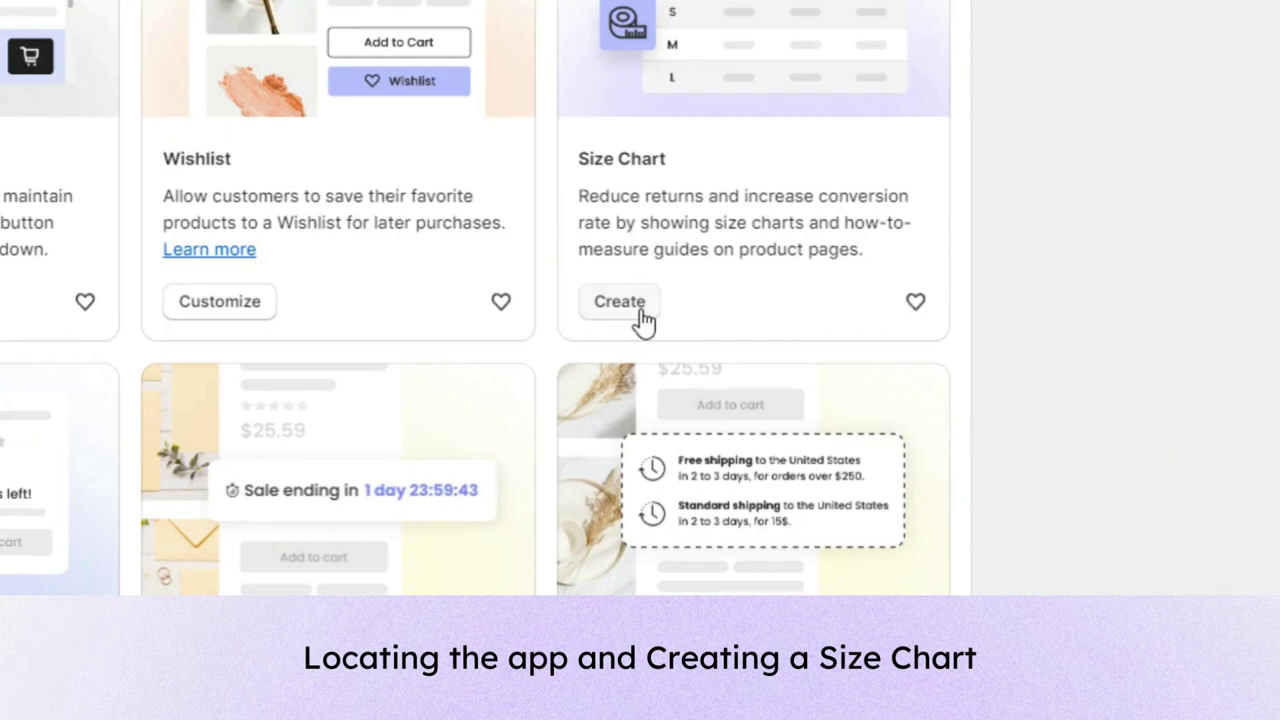
pyautogui.click(641, 314)
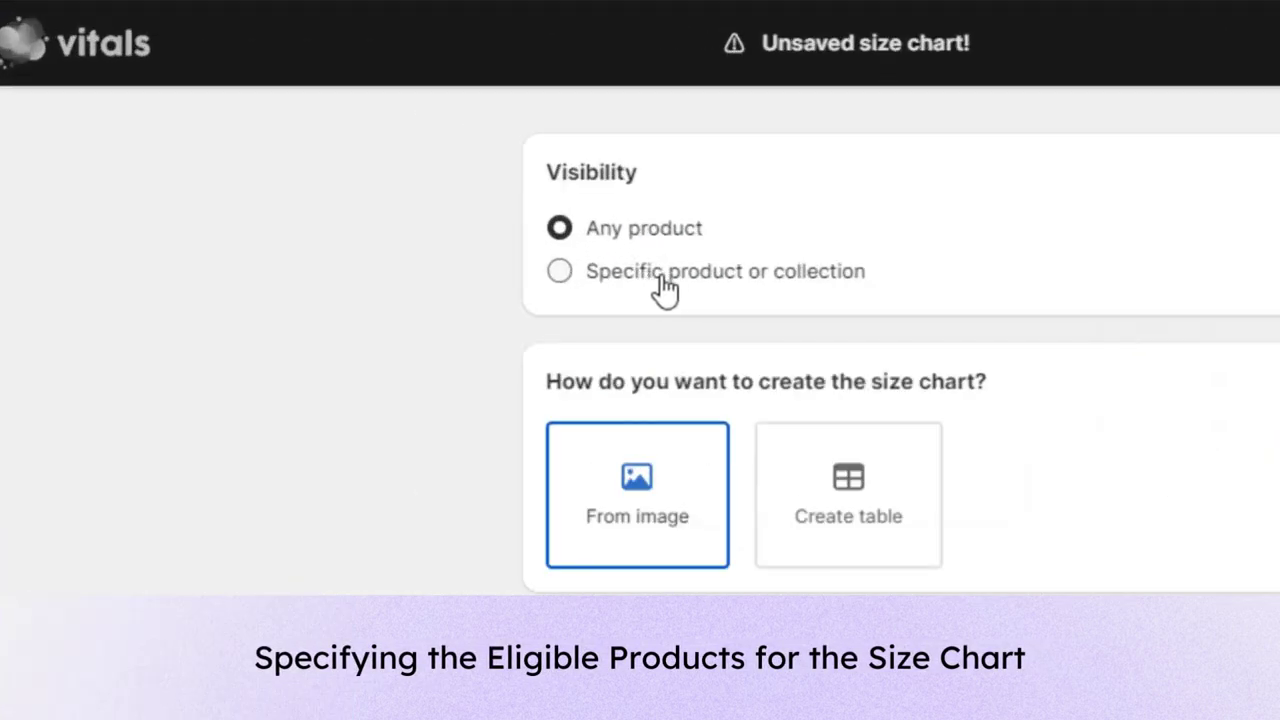
# Step: Limit the size chart's visibility to the products Vitals Sweatshirt (With Stock) and Awesome Vitals T-shirt
pyautogui.click(592, 284)
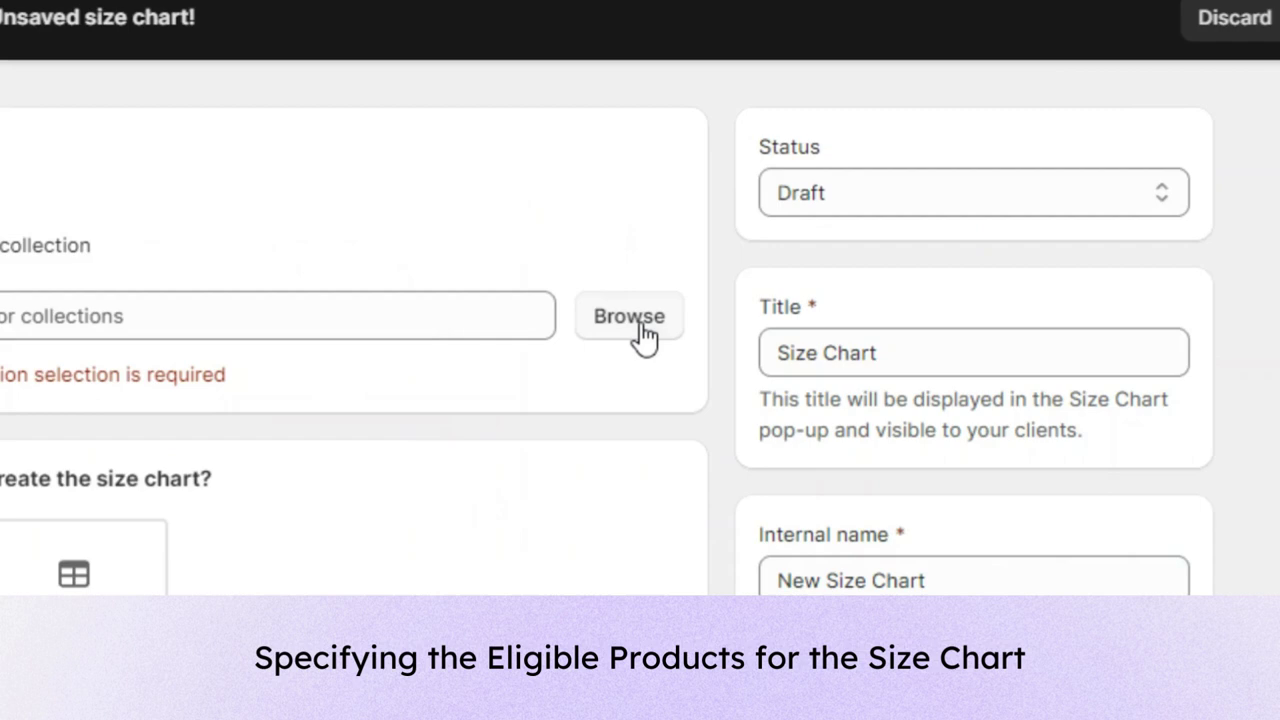
pyautogui.click(735, 183)
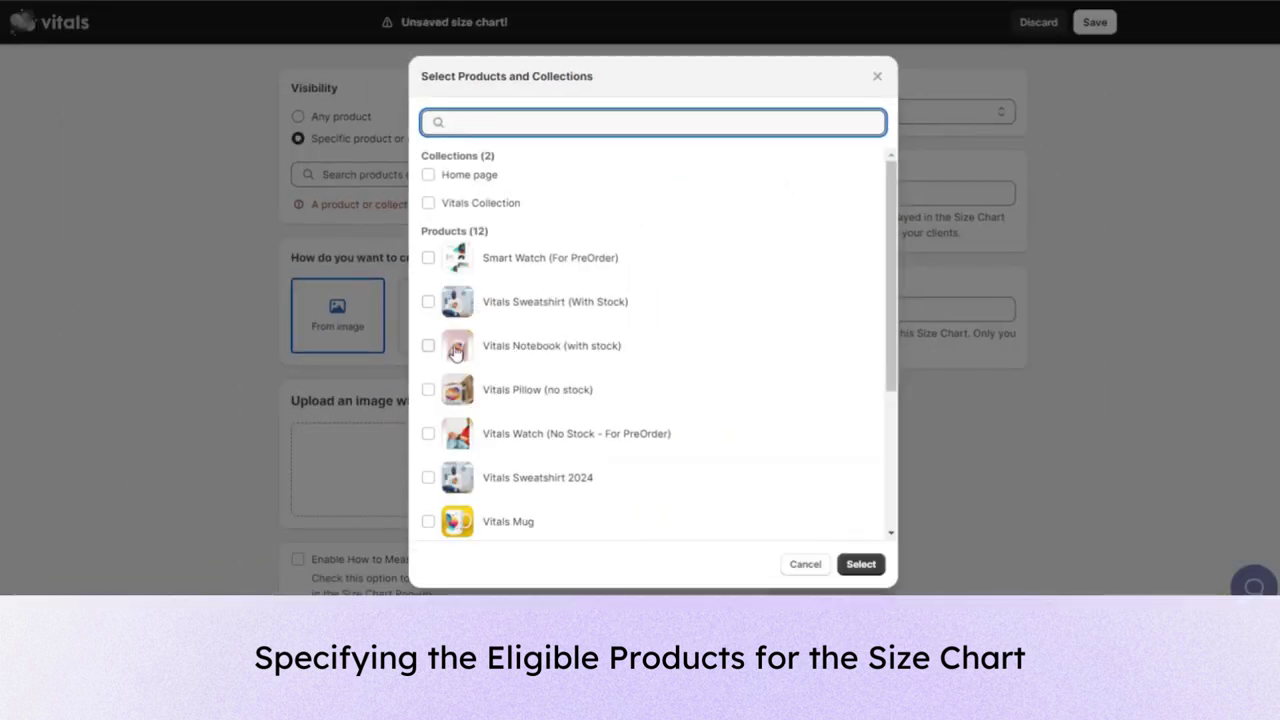
pyautogui.click(428, 303)
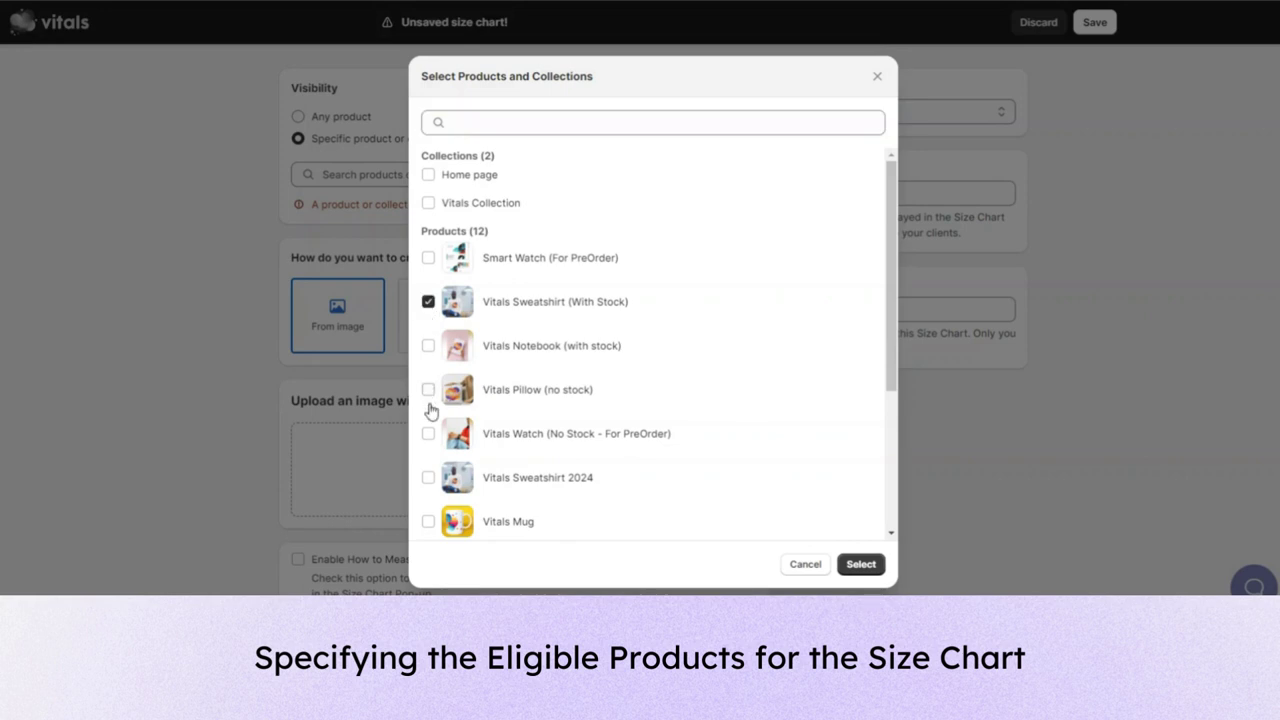
pyautogui.scroll(-1, 437, 468)
pyautogui.scroll(-2, 437, 415)
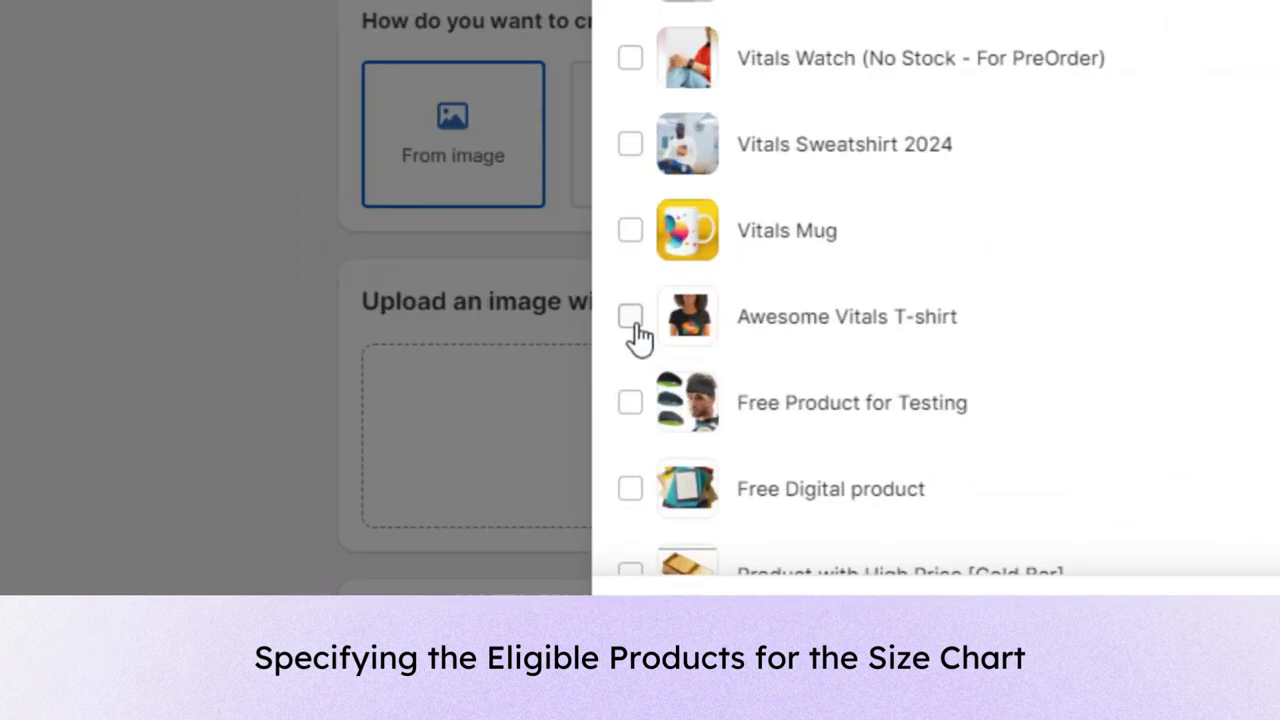
pyautogui.click(429, 409)
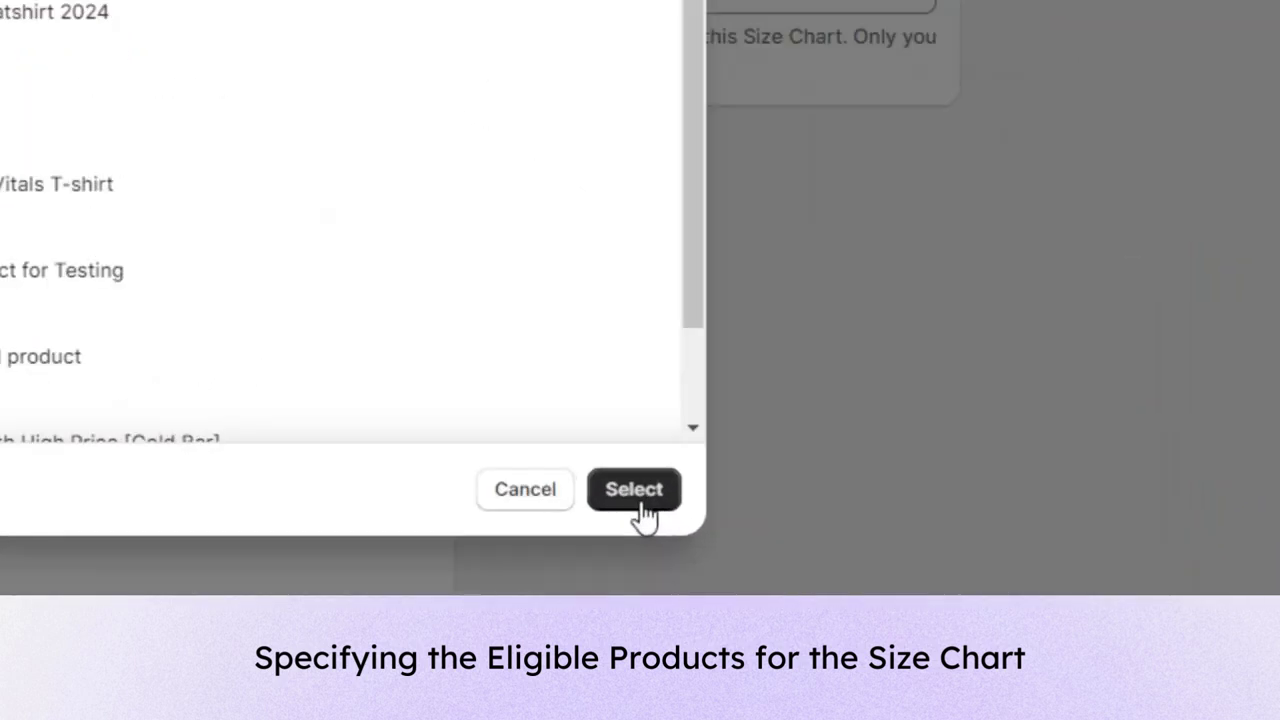
pyautogui.click(640, 500)
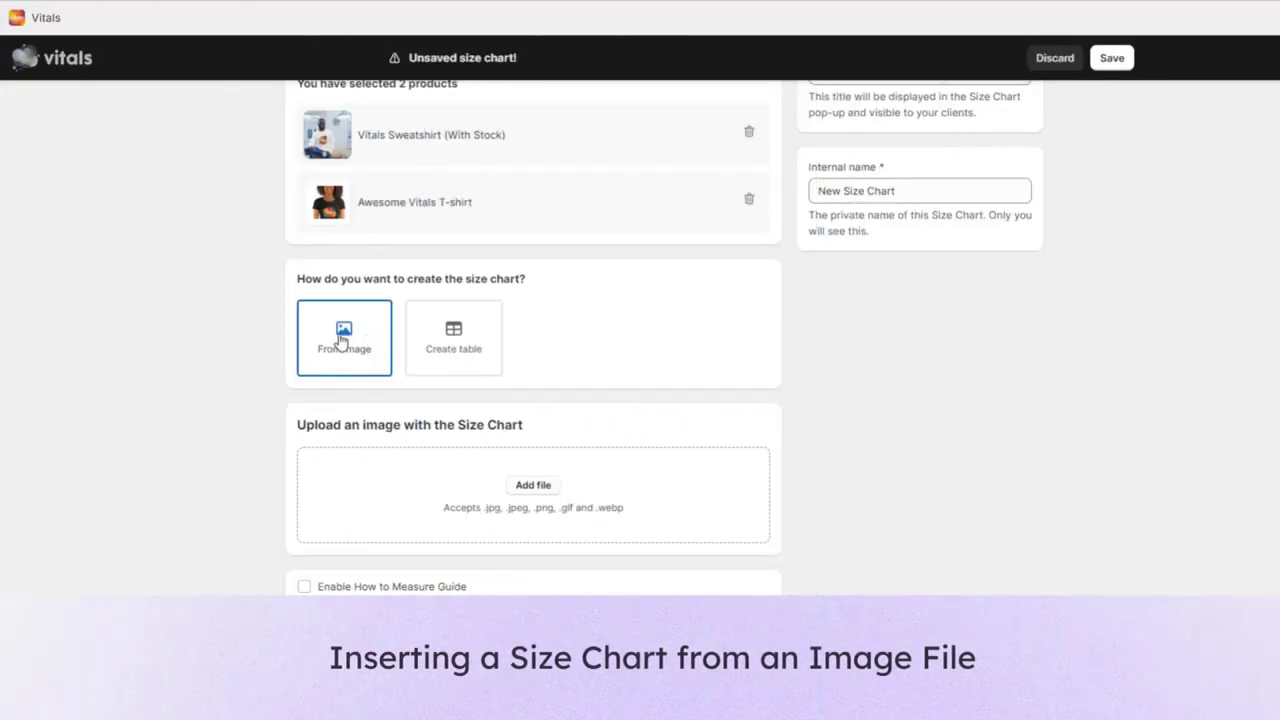
# Step: Try size-chart-example.png as the uploaded size chart image and delete the file
pyautogui.click(340, 347)
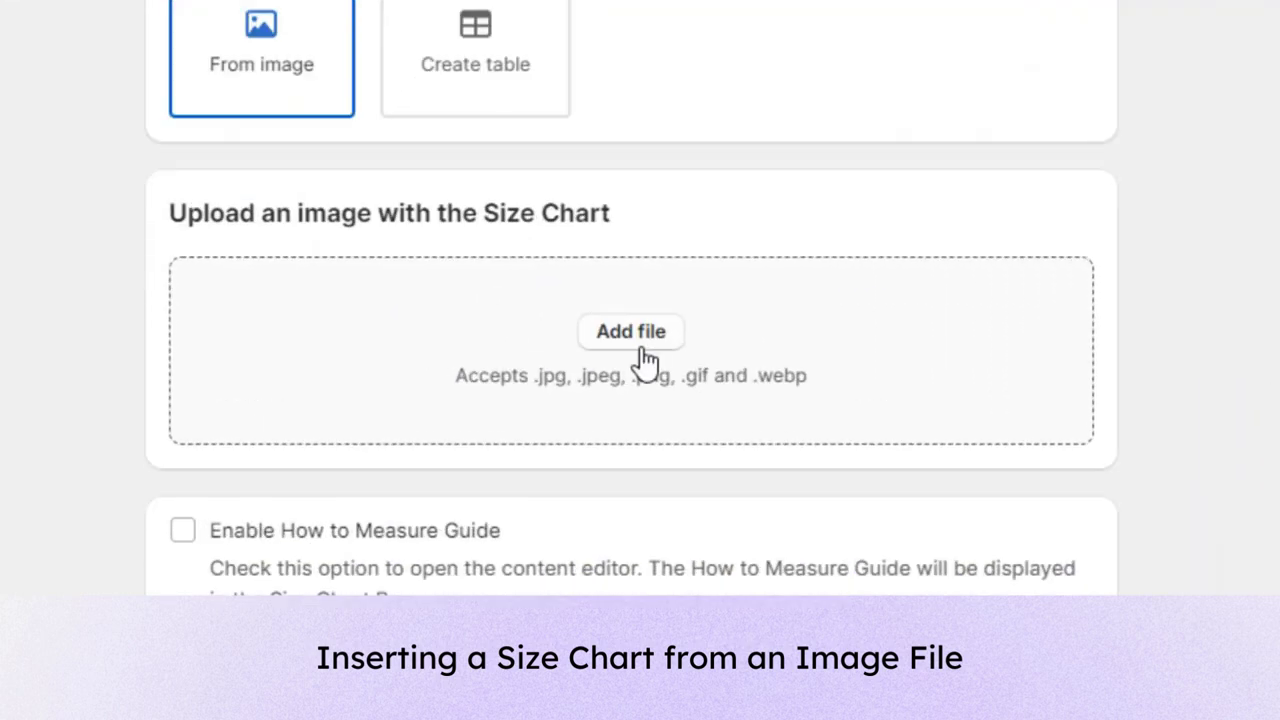
pyautogui.click(535, 487)
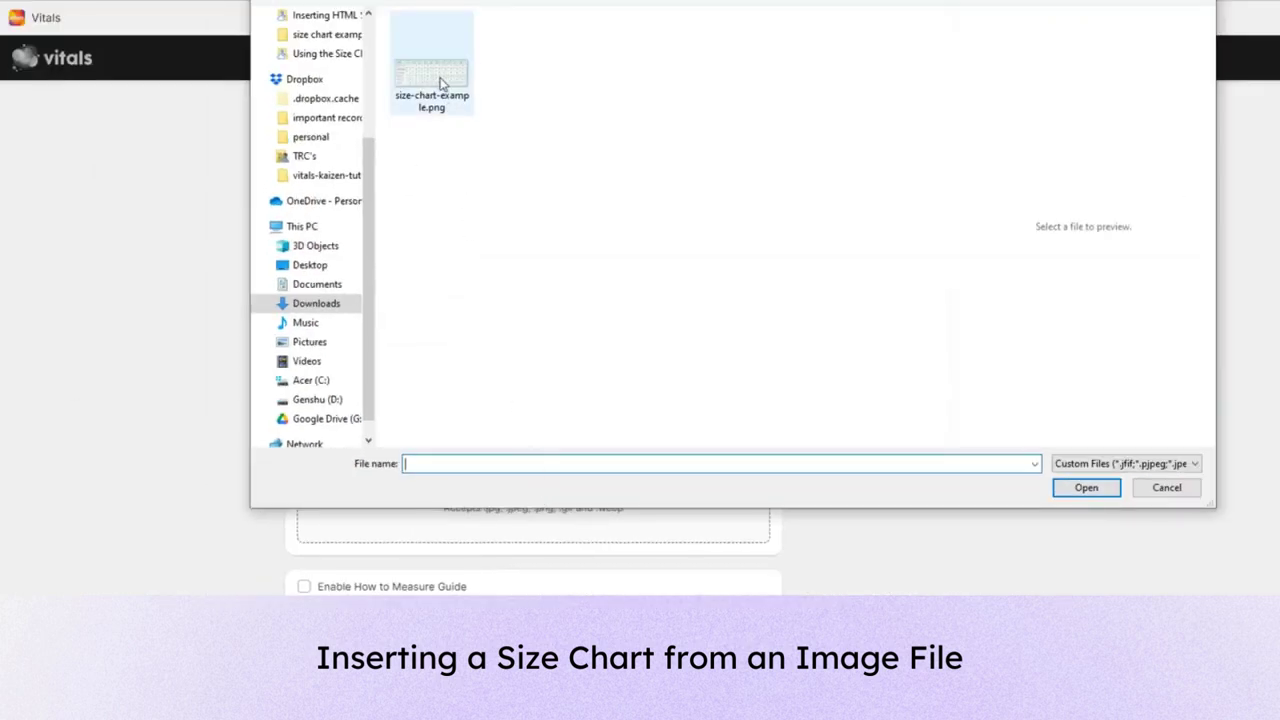
pyautogui.click(440, 83)
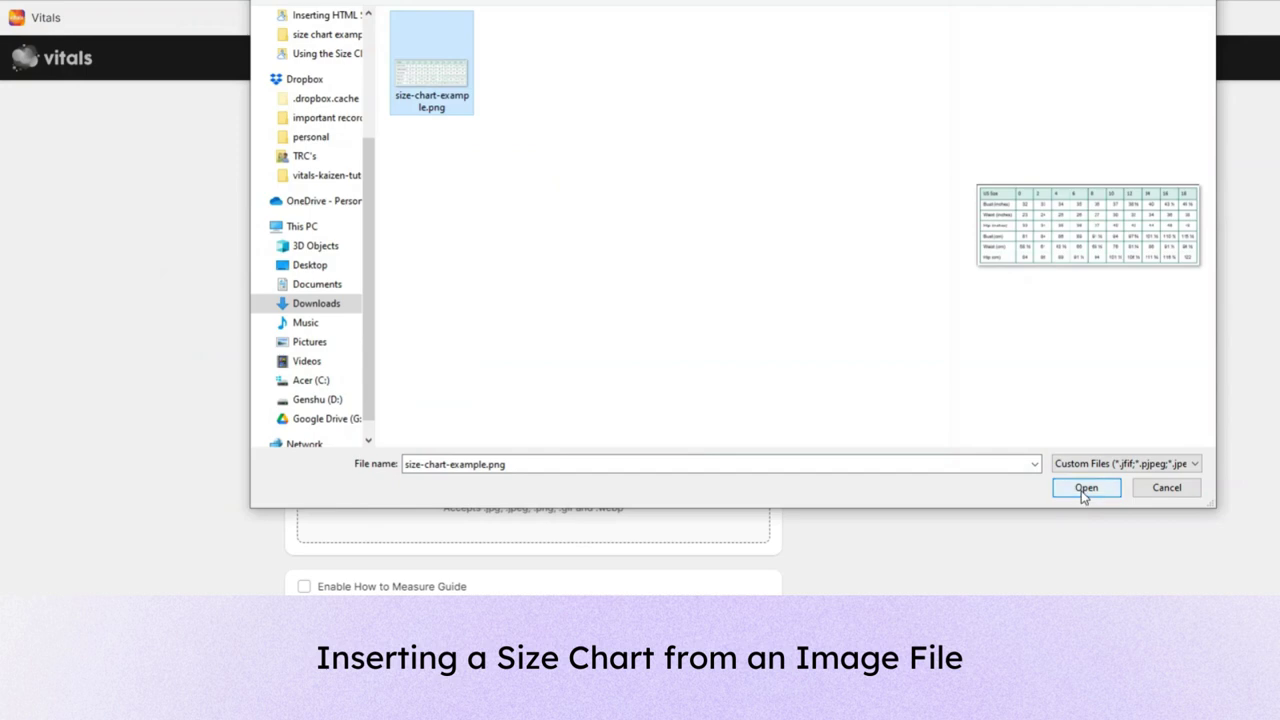
pyautogui.click(1085, 488)
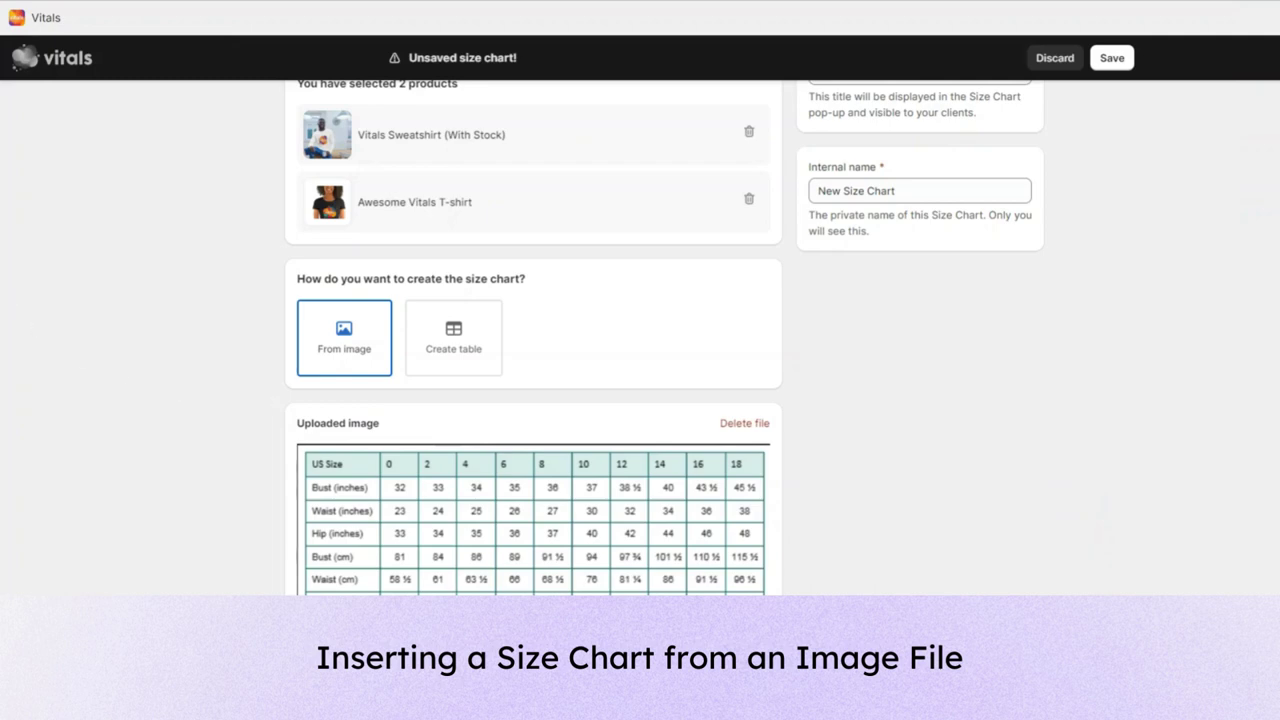
pyautogui.click(752, 424)
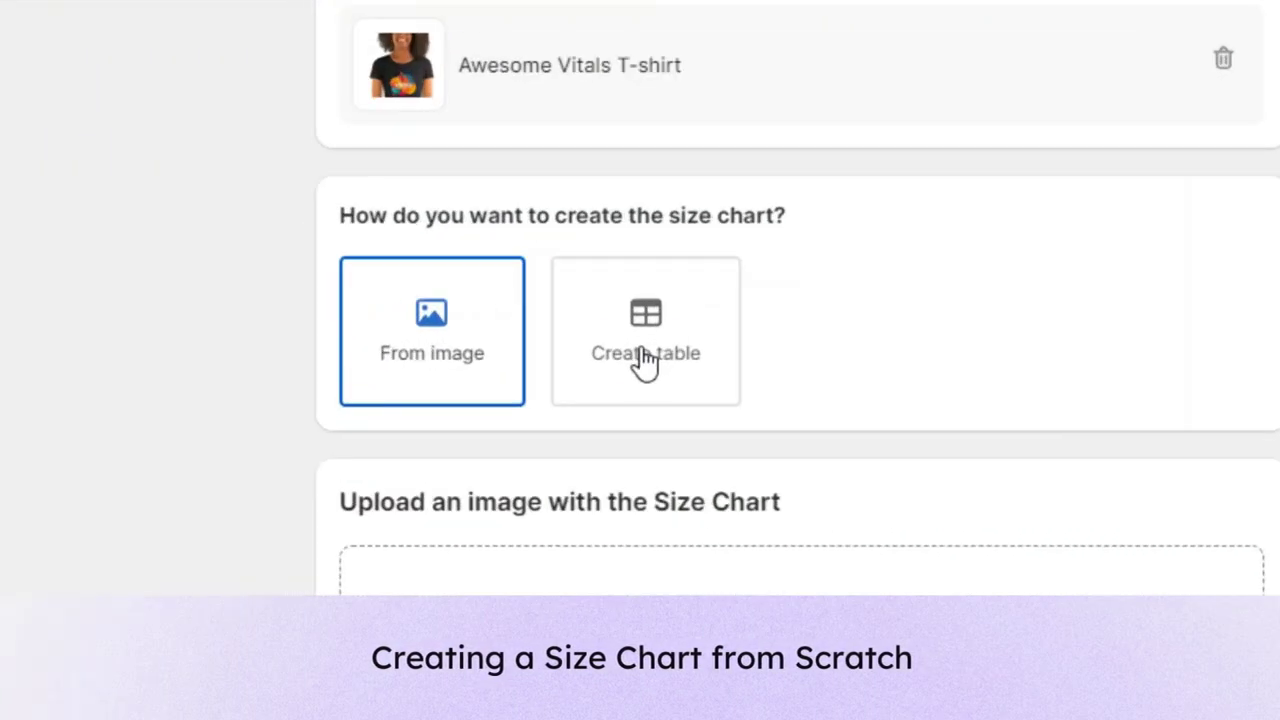
# Step: Switch the size chart's creation method from an image to a table
pyautogui.click(645, 360)
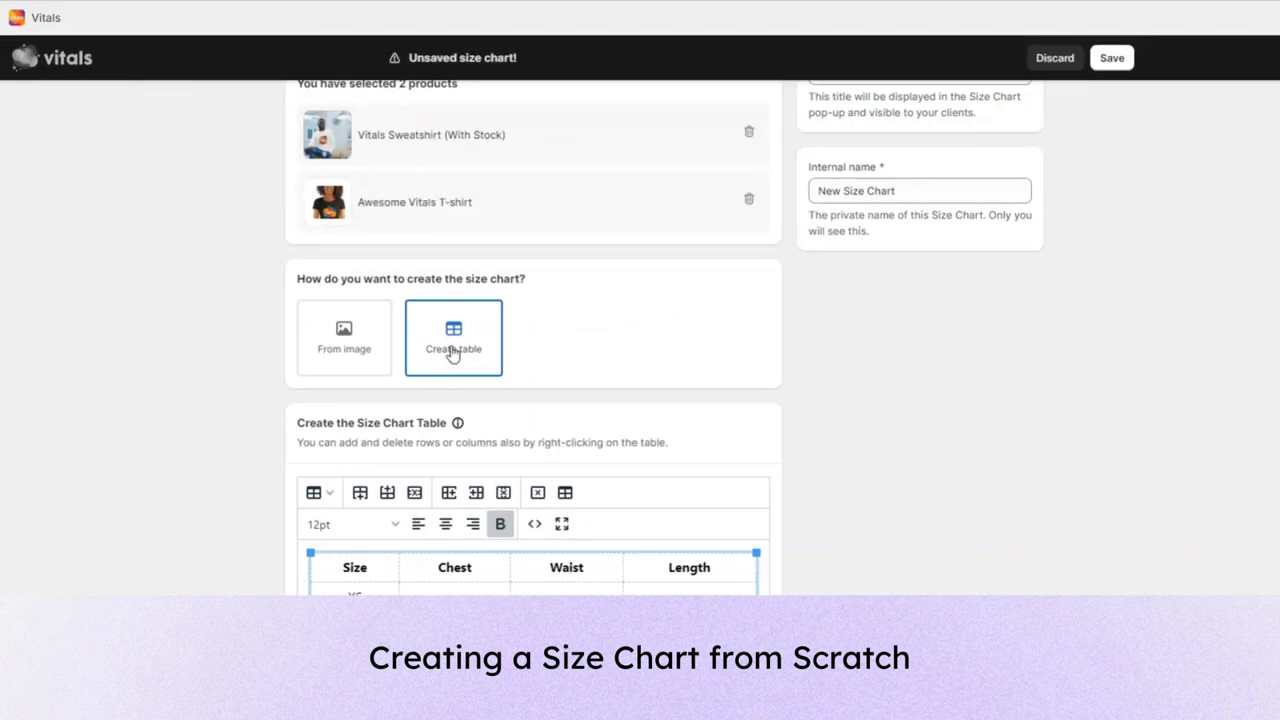
pyautogui.scroll(-2, 443, 463)
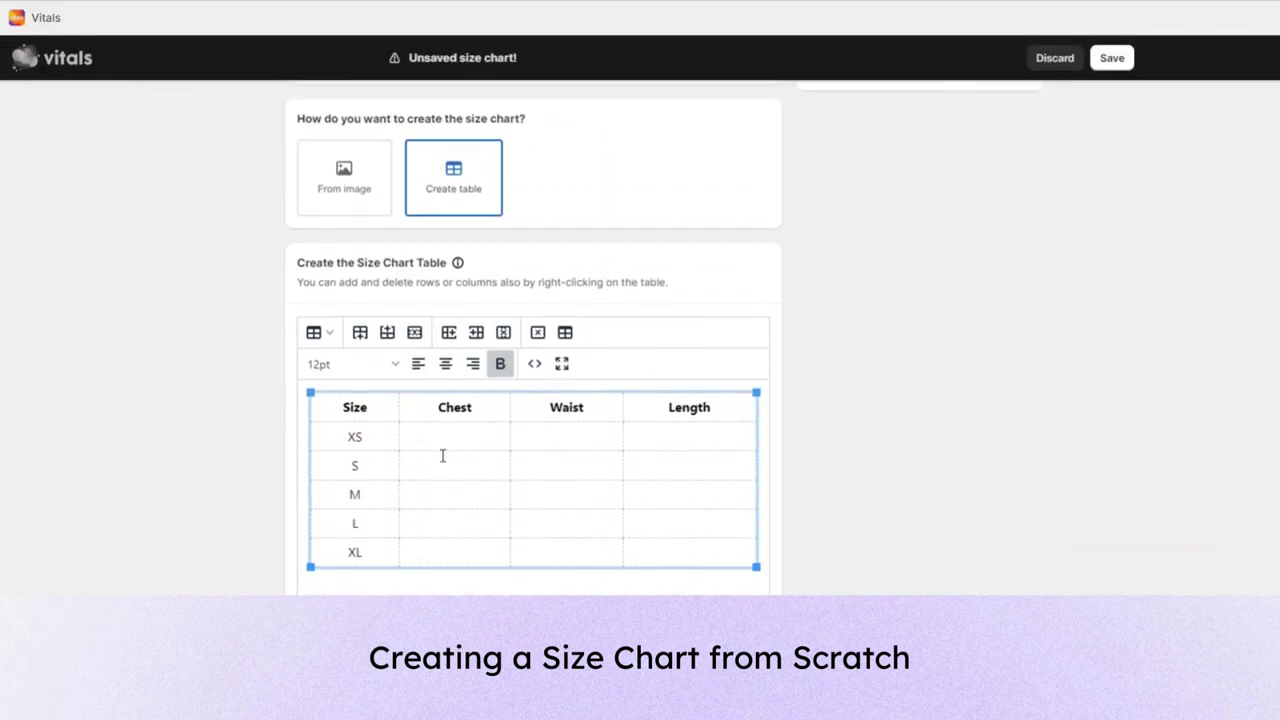
# Step: Try chest 22 and waist 20 in the M row of the size table, and clear both cells
pyautogui.click(457, 434)
pyautogui.click(461, 515)
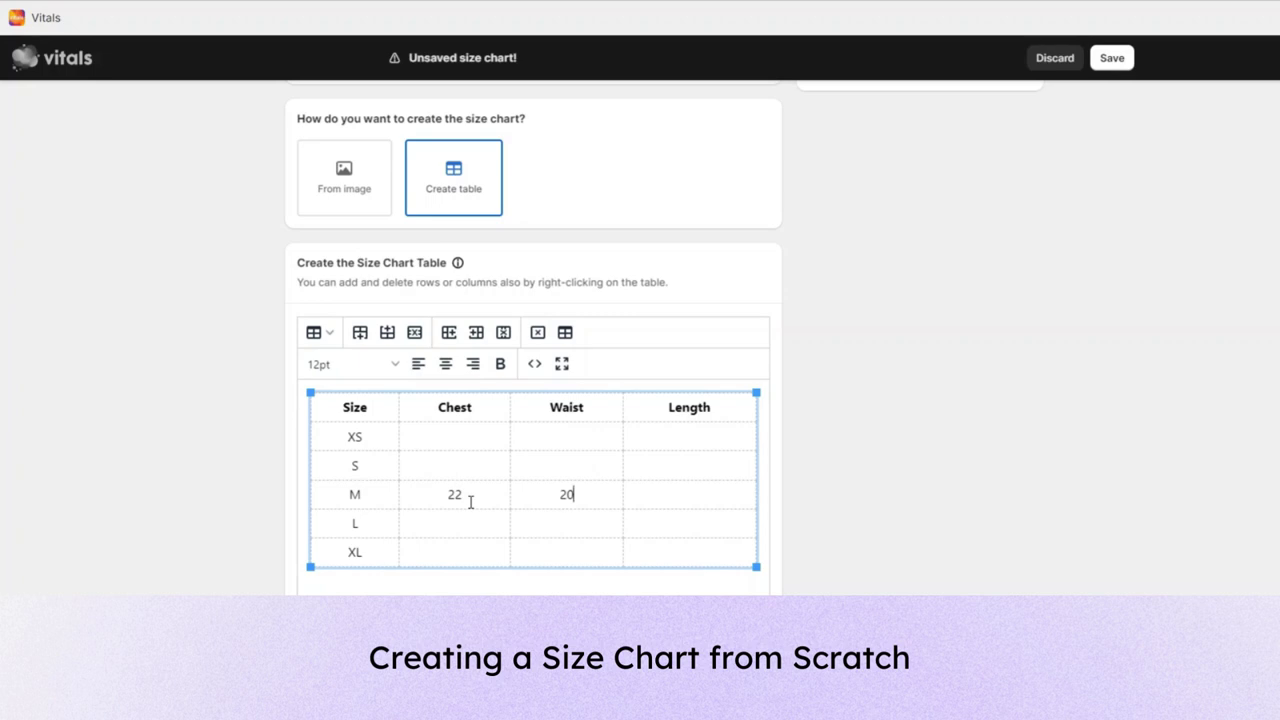
pyautogui.doubleClick(567, 495)
pyautogui.press('BackSpace')
pyautogui.doubleClick(453, 494)
pyautogui.press('BackSpace')
pyautogui.click(362, 594)
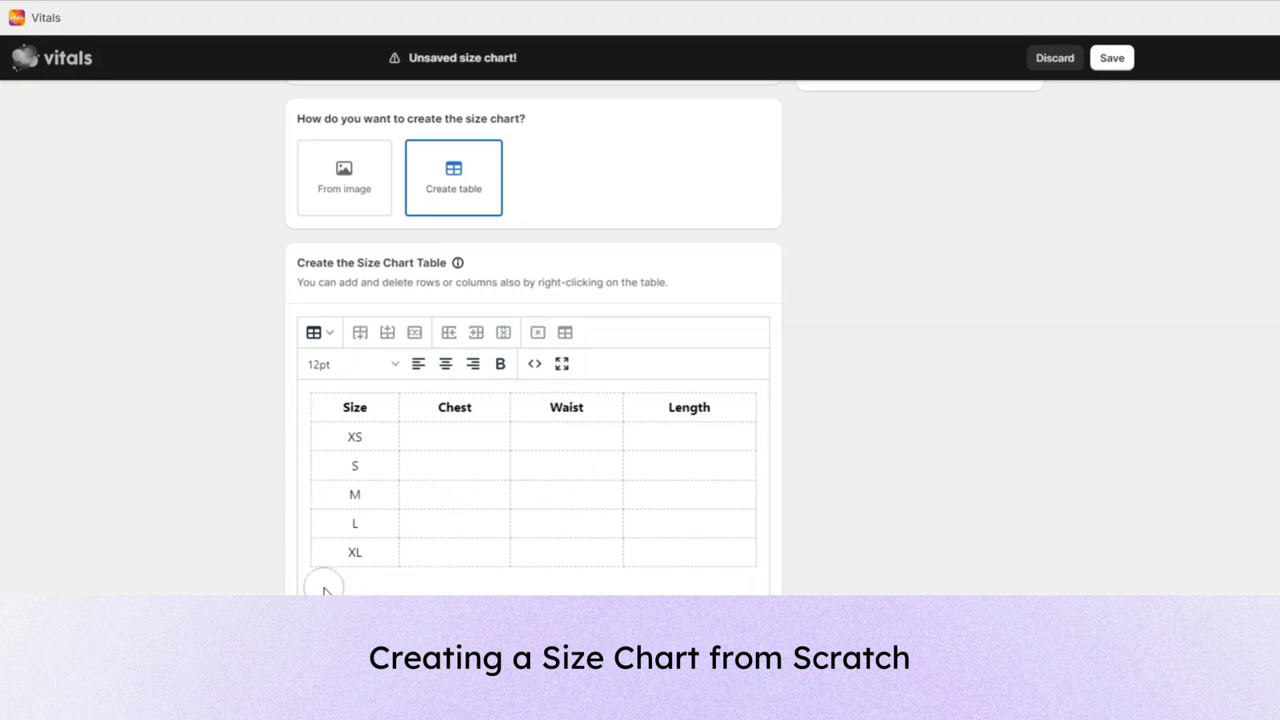
# Step: Add the line "Additional text can be placed here." above the size table and make it bold
pyautogui.click(318, 393)
pyautogui.press('Return')
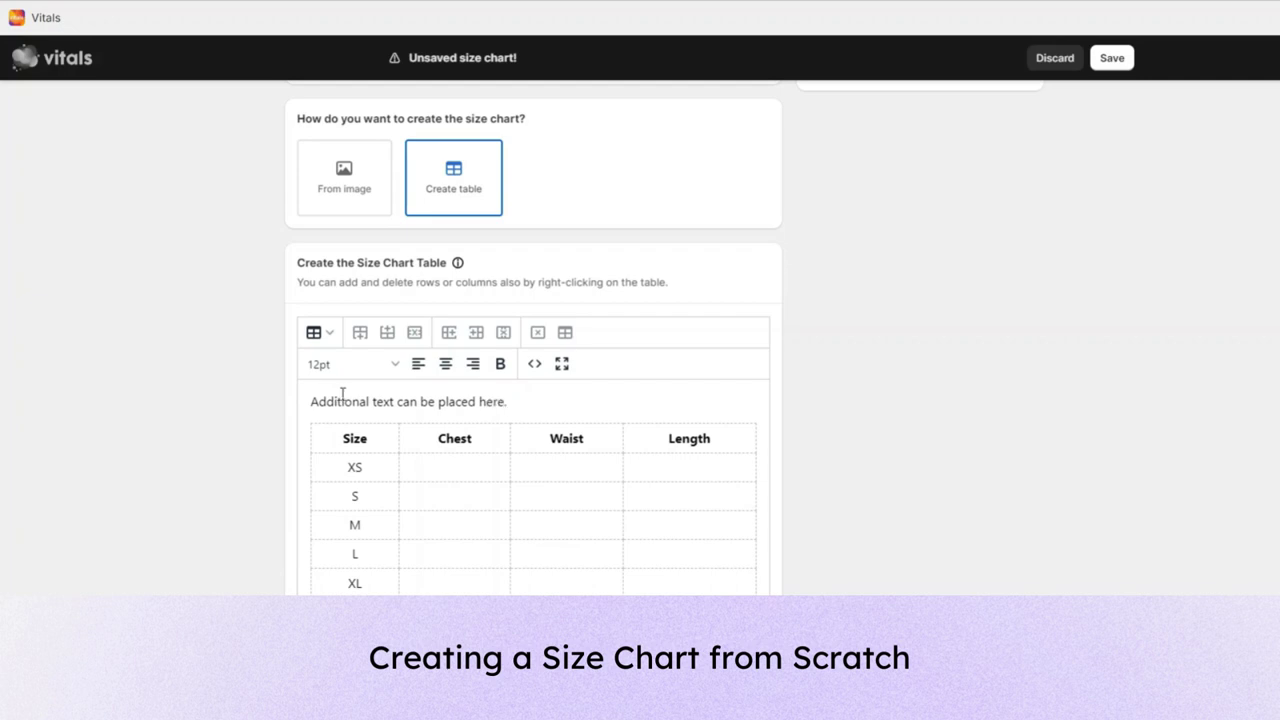
pyautogui.tripleClick(342, 400)
pyautogui.click(500, 364)
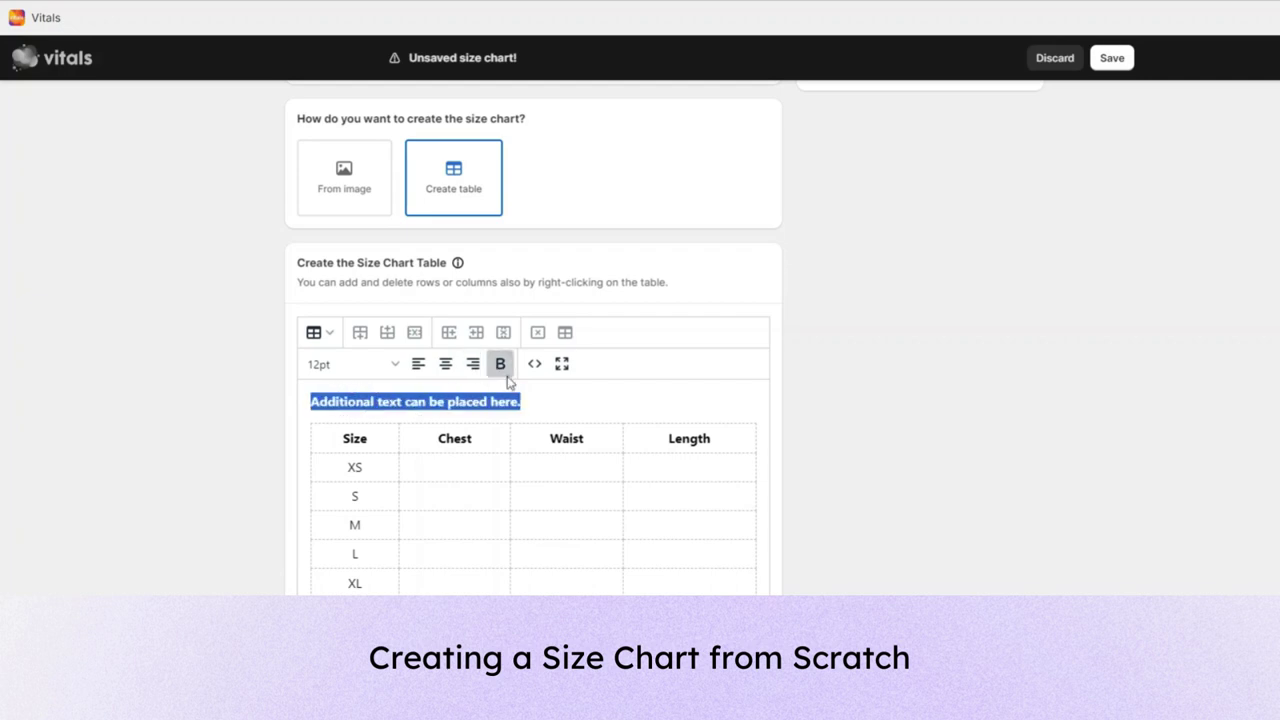
pyautogui.click(556, 403)
pyautogui.doubleClick(468, 401)
pyautogui.tripleClick(468, 401)
pyautogui.click(468, 401)
pyautogui.click(754, 543)
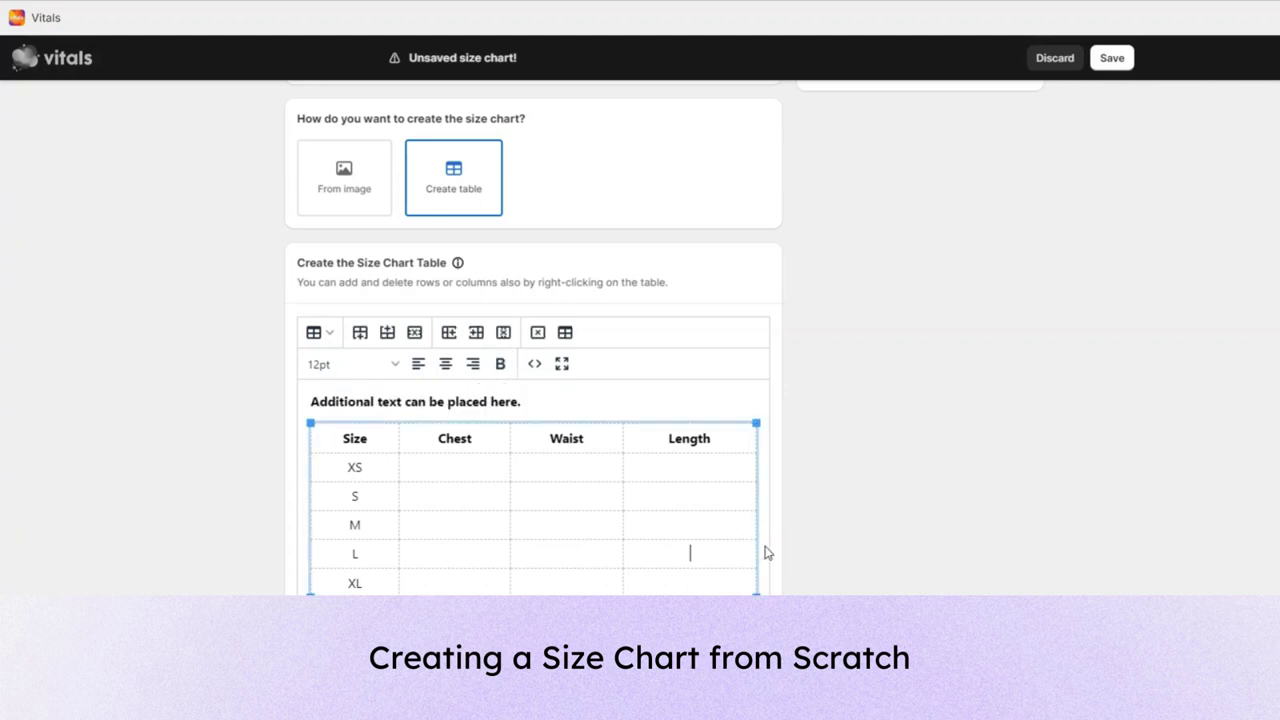
pyautogui.press('Return')
pyautogui.press('BackSpace')
# Step: Insert a row after XL in the size table and label it XXL with centred text
pyautogui.rightClick(525, 584)
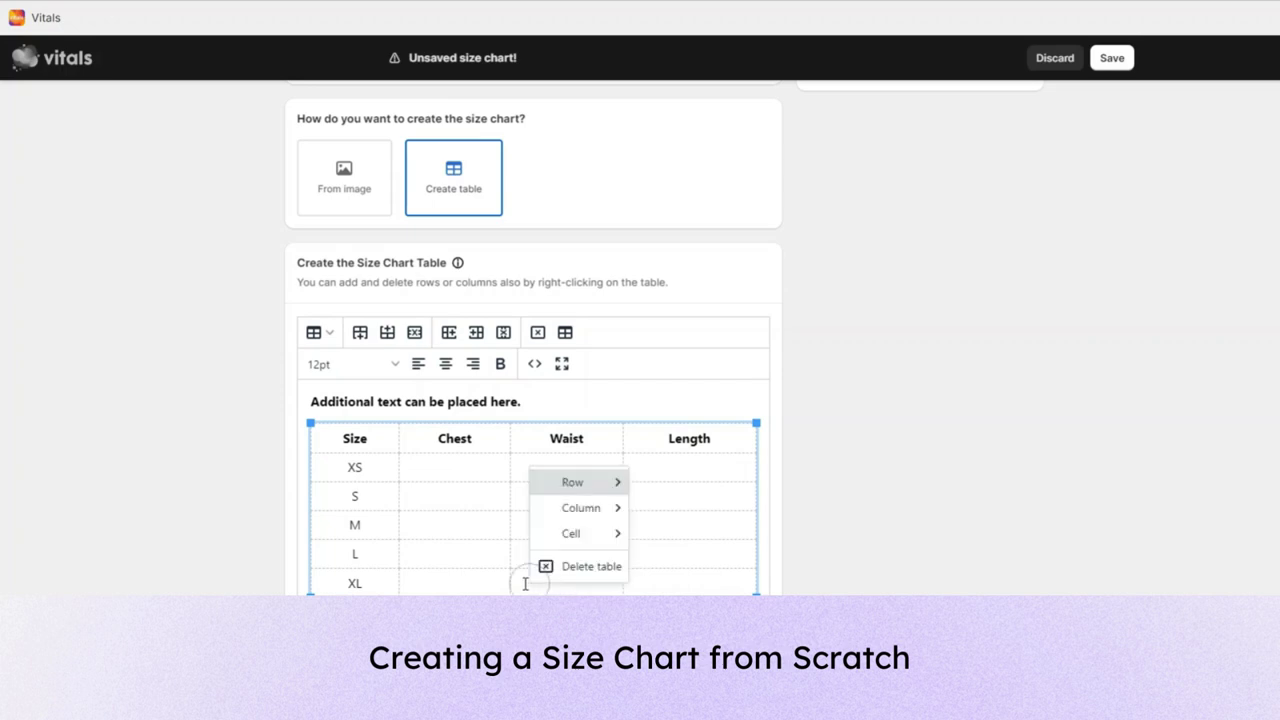
pyautogui.moveTo(572, 484)
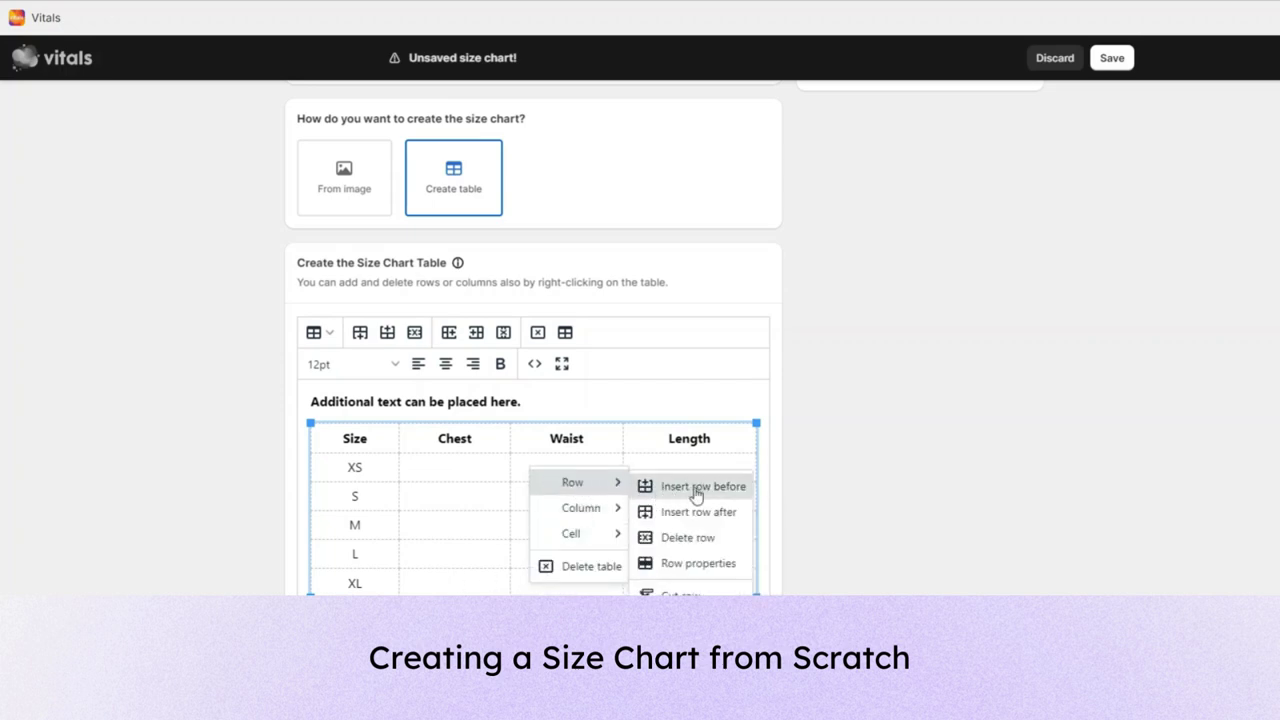
pyautogui.click(718, 513)
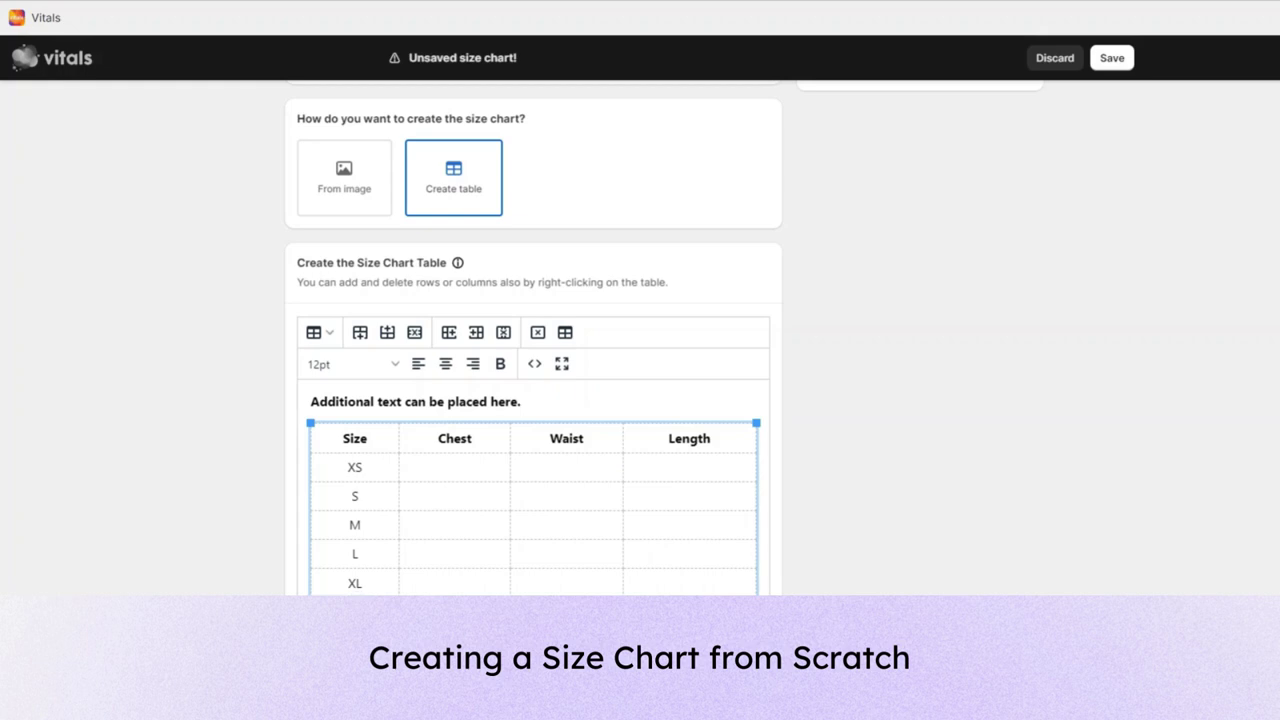
pyautogui.click(445, 364)
# Step: Insert a row before XS in the size table and label it XXS with centred text
pyautogui.rightClick(432, 467)
pyautogui.moveTo(482, 493)
pyautogui.click(584, 492)
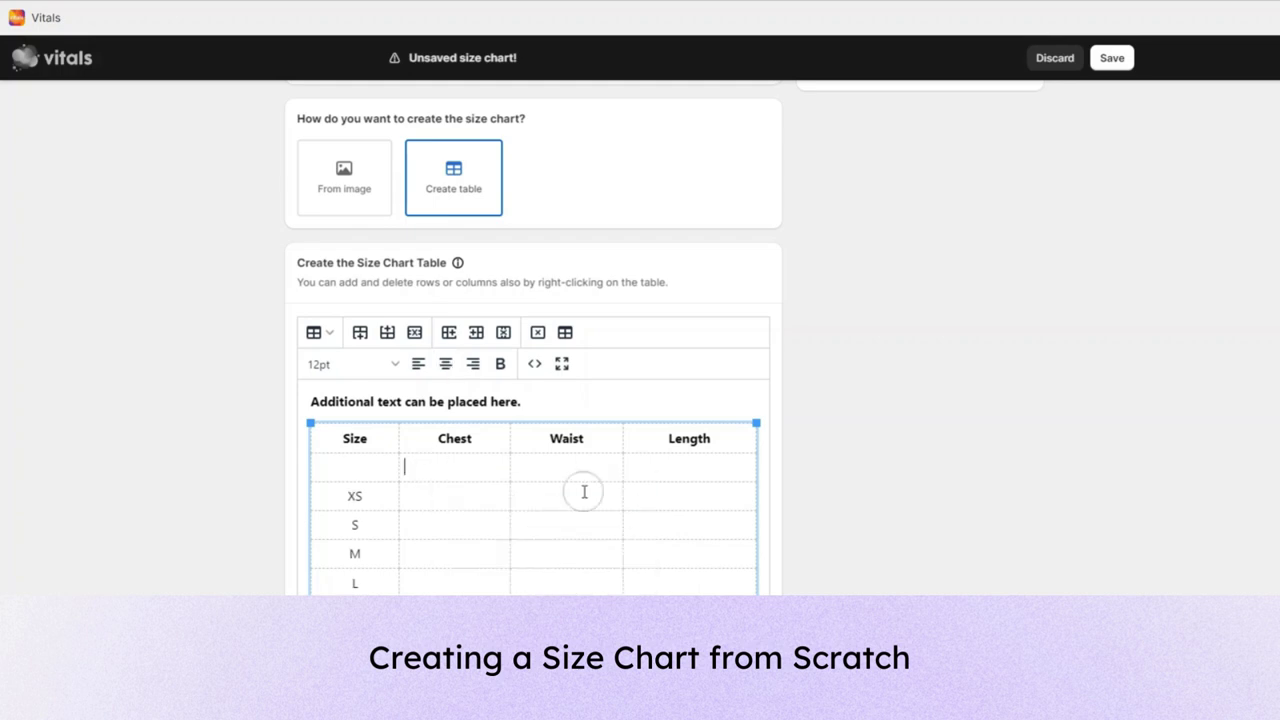
pyautogui.click(369, 470)
pyautogui.click(452, 366)
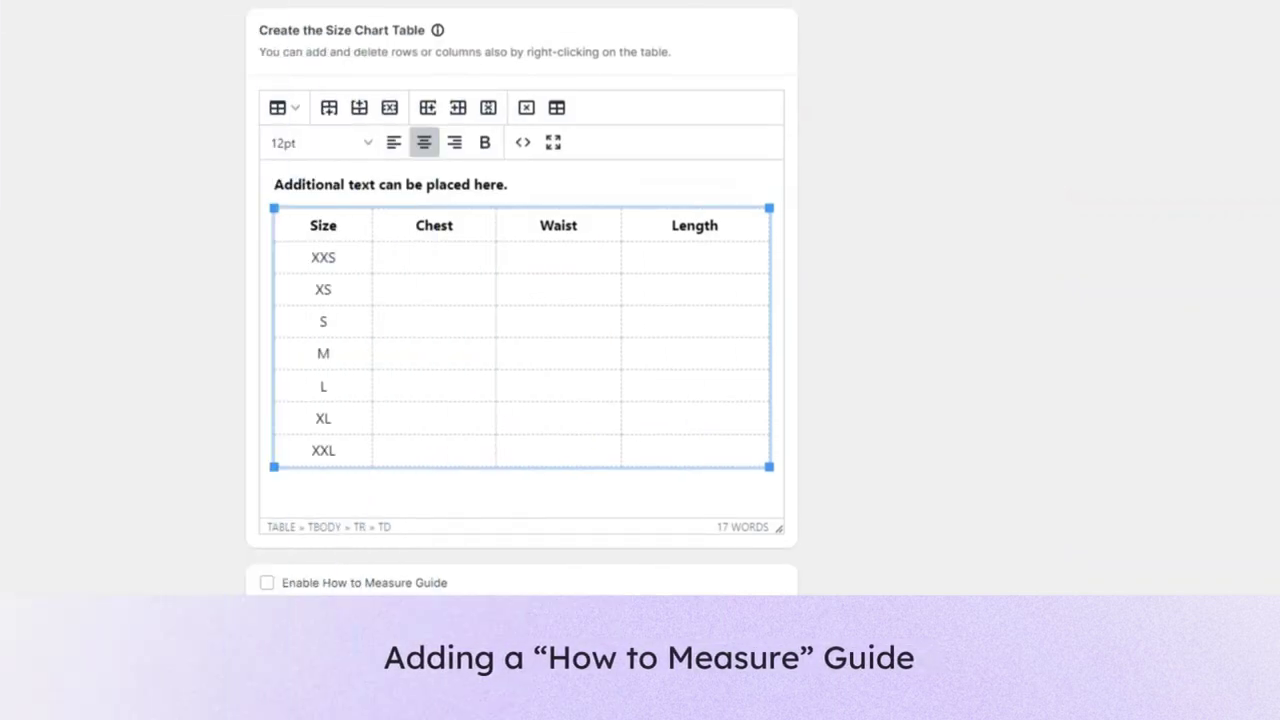
# Step: Enable the How to Measure Guide below the size table
pyautogui.click(840, 226)
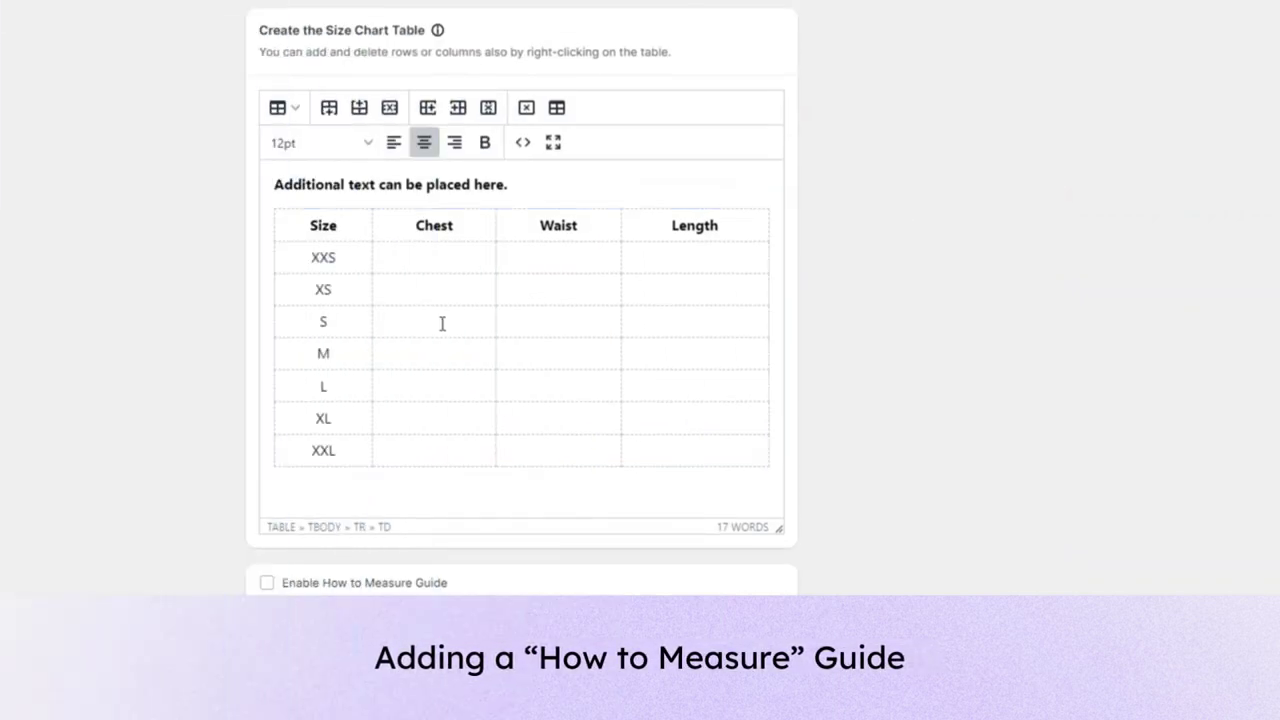
pyautogui.scroll(-2, 450, 350)
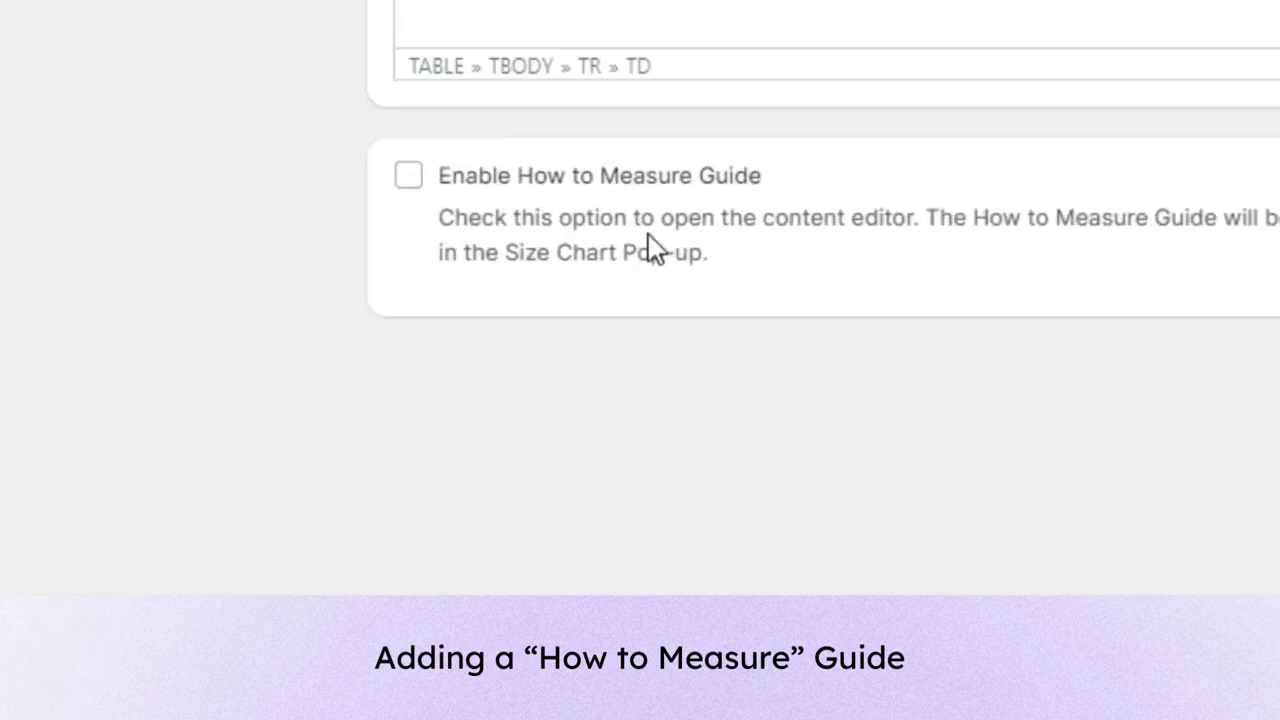
pyautogui.click(587, 193)
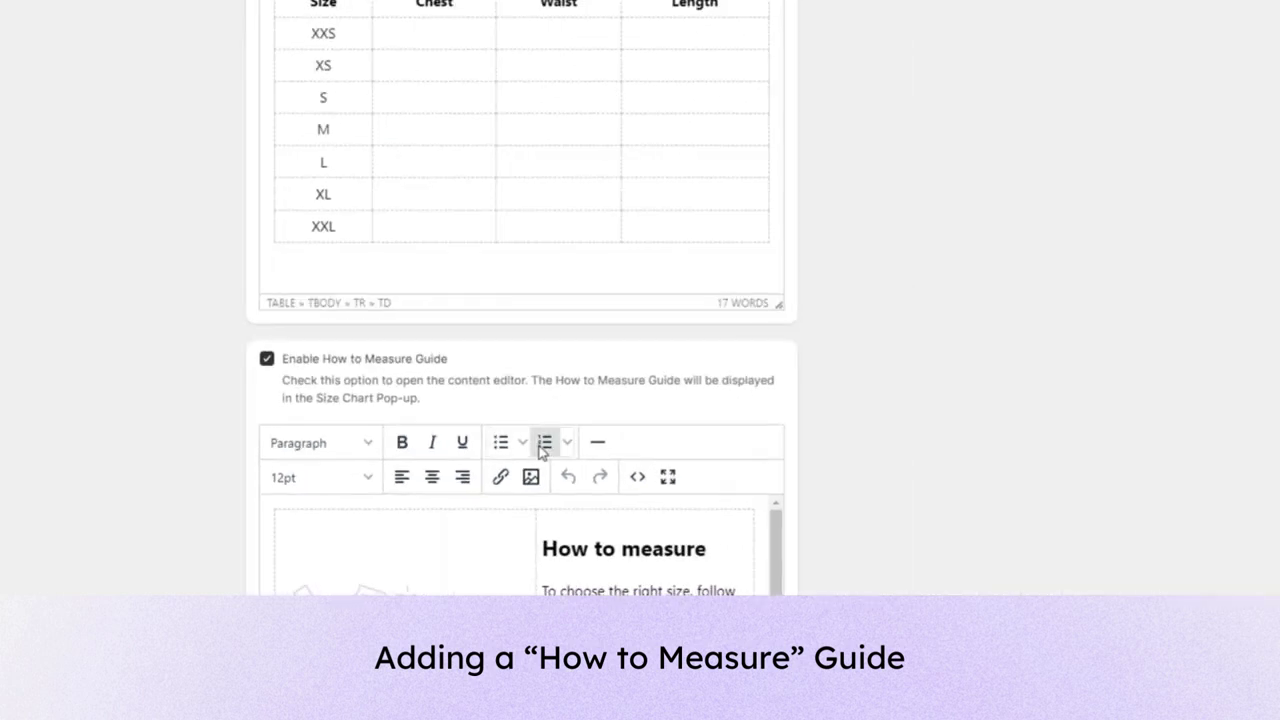
# Step: Review the How to Measure guide's default illustration and measuring tips in the content editor
pyautogui.scroll(-3, 541, 440)
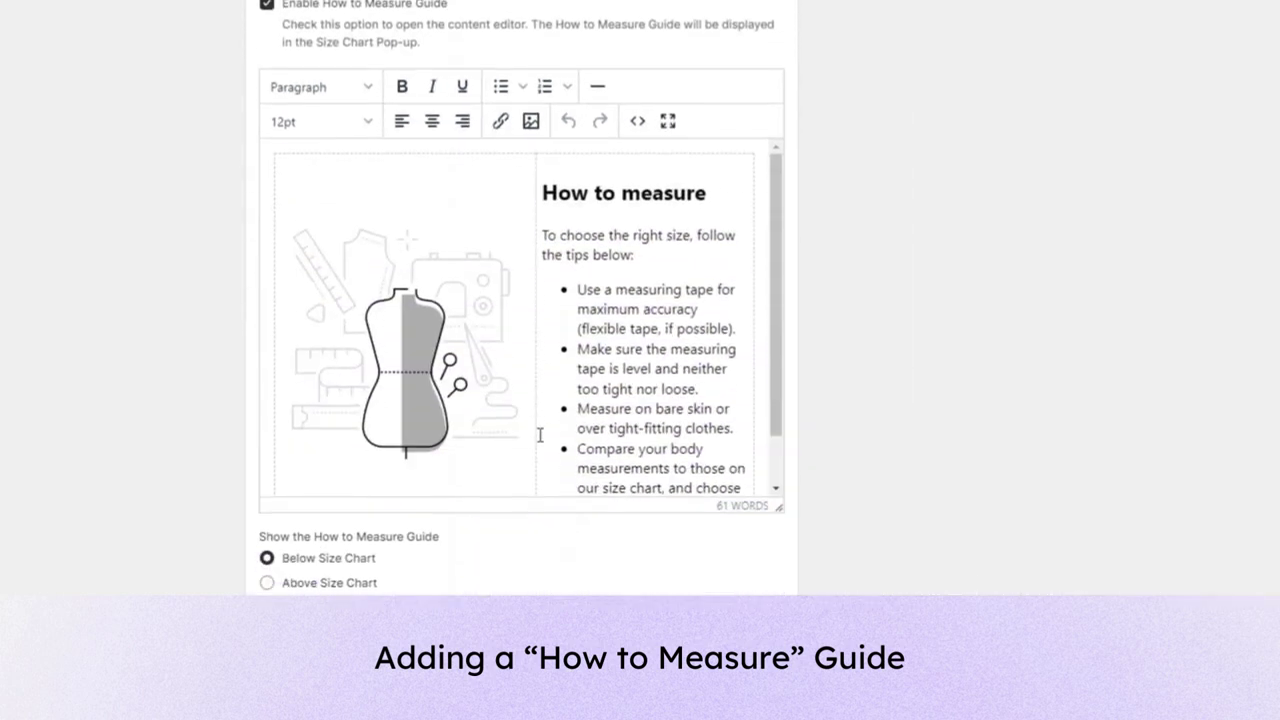
pyautogui.scroll(-1, 545, 420)
pyautogui.scroll(1, 600, 340)
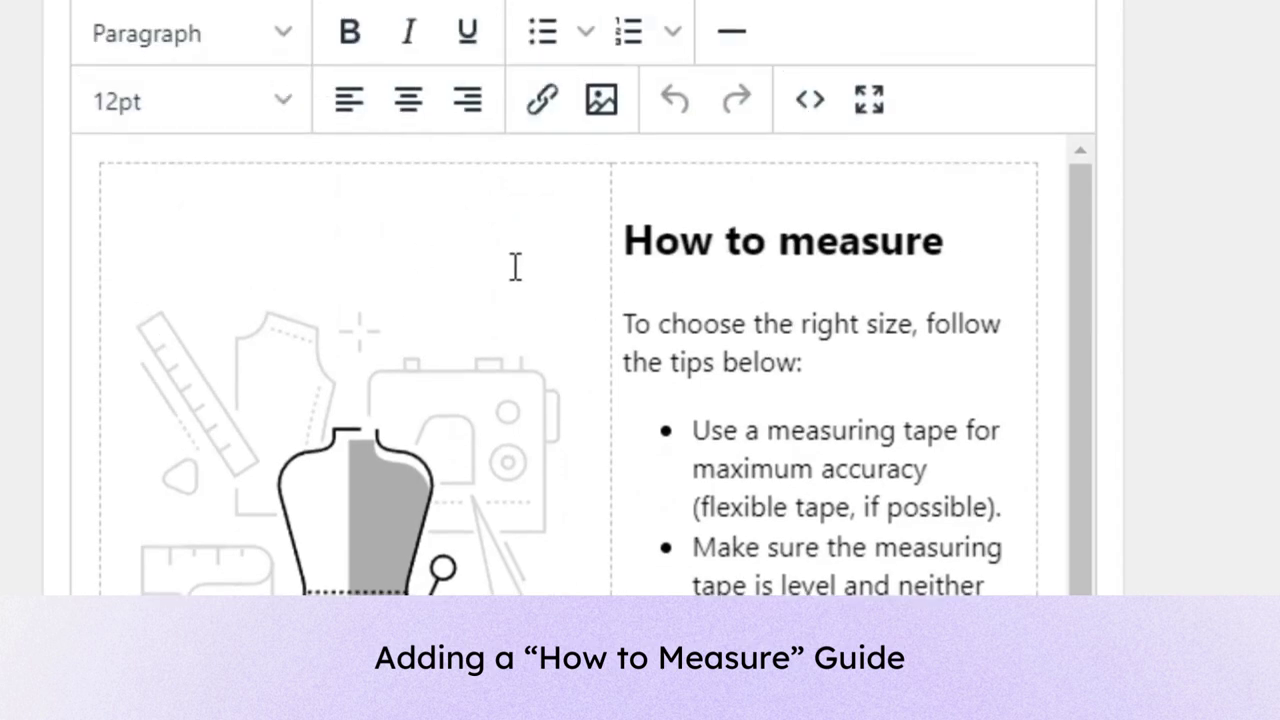
pyautogui.scroll(-2, 515, 268)
pyautogui.scroll(-3, 462, 241)
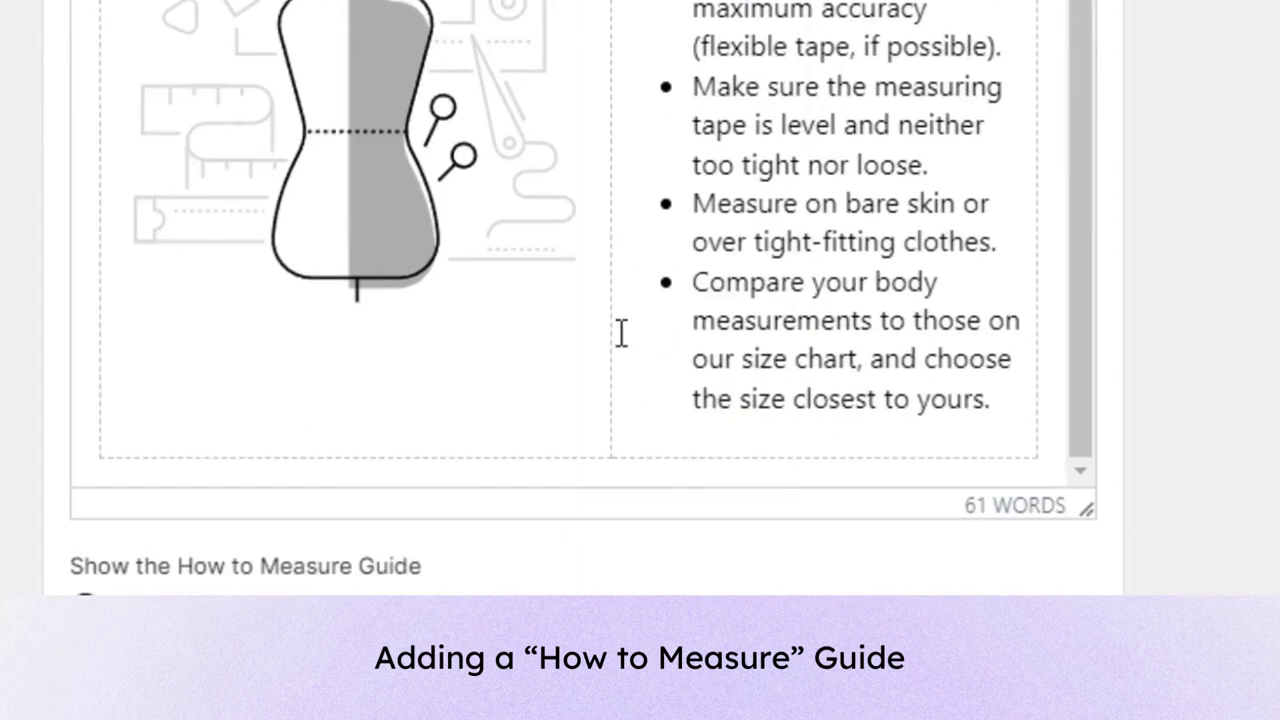
pyautogui.scroll(2, 800, 318)
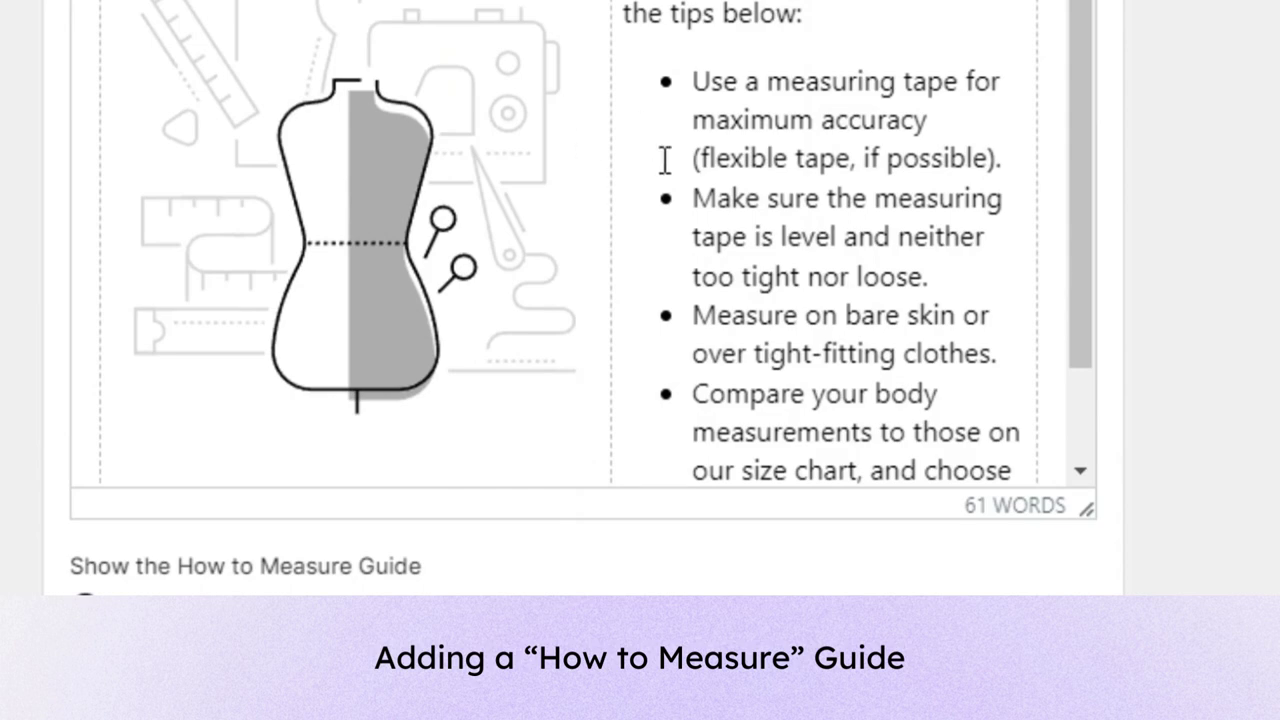
pyautogui.scroll(3, 628, 127)
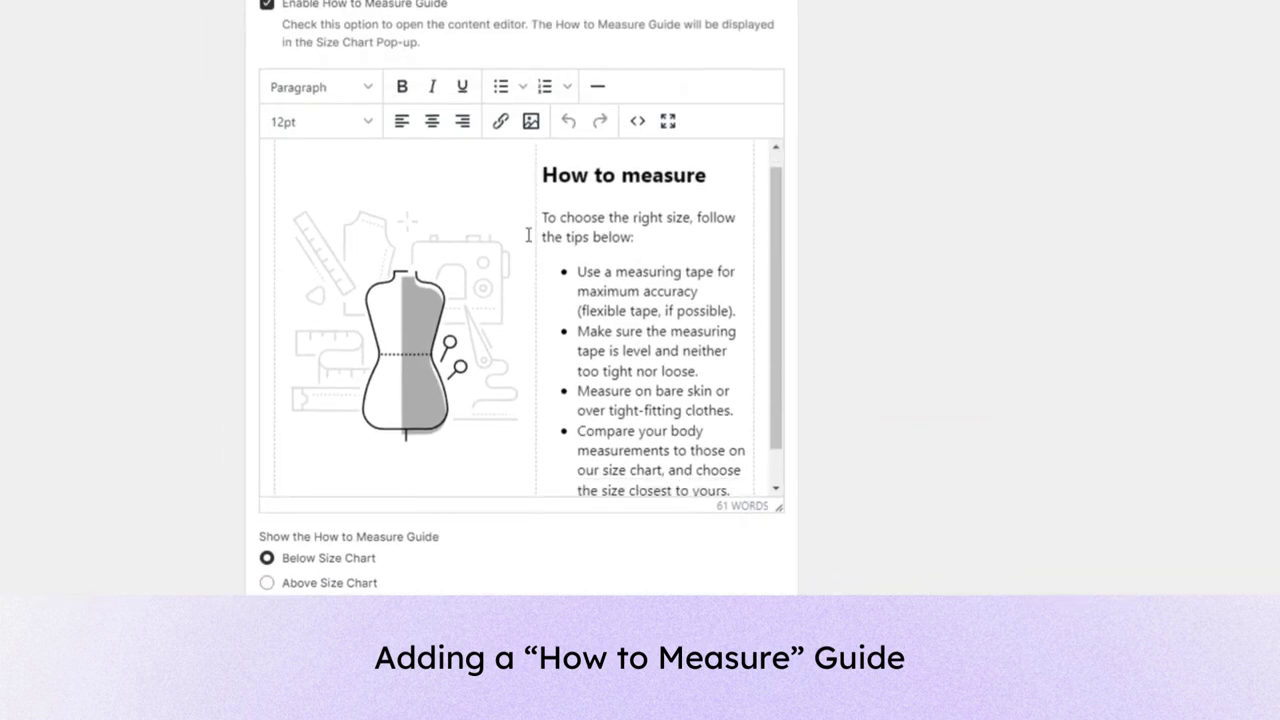
pyautogui.scroll(-1, 600, 250)
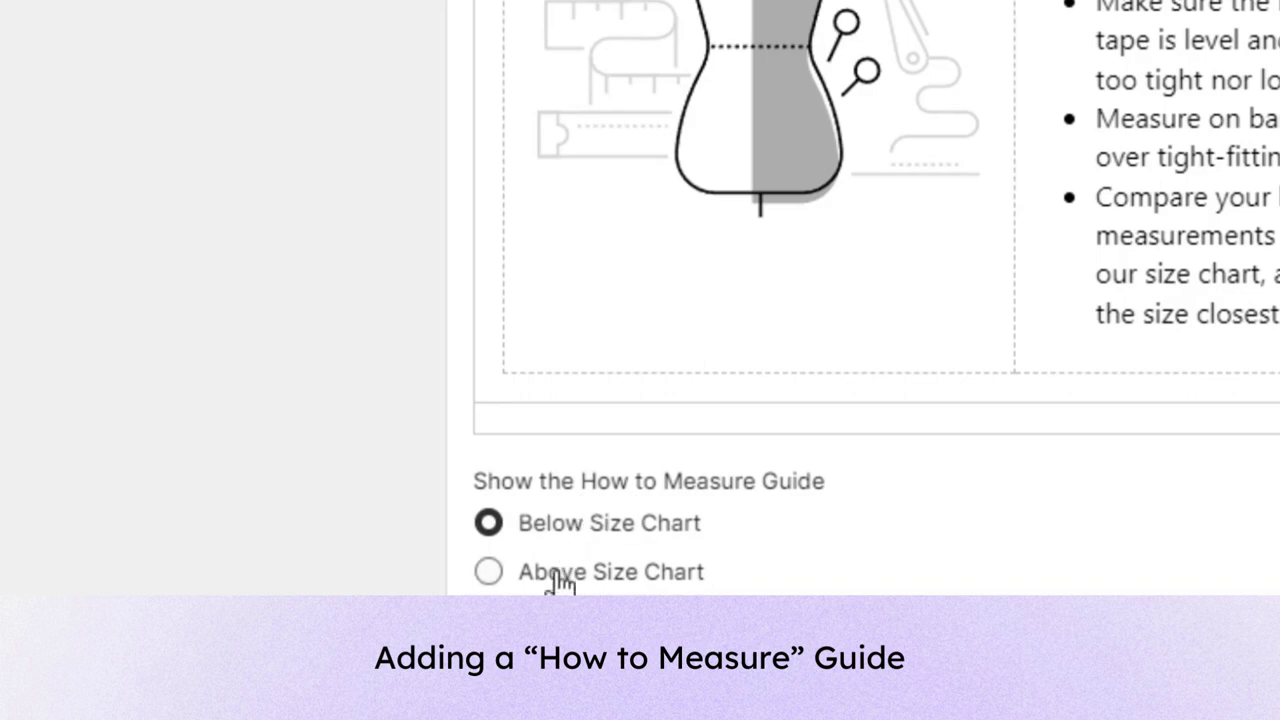
# Step: Set the How to Measure Guide to show above the size chart
pyautogui.click(557, 574)
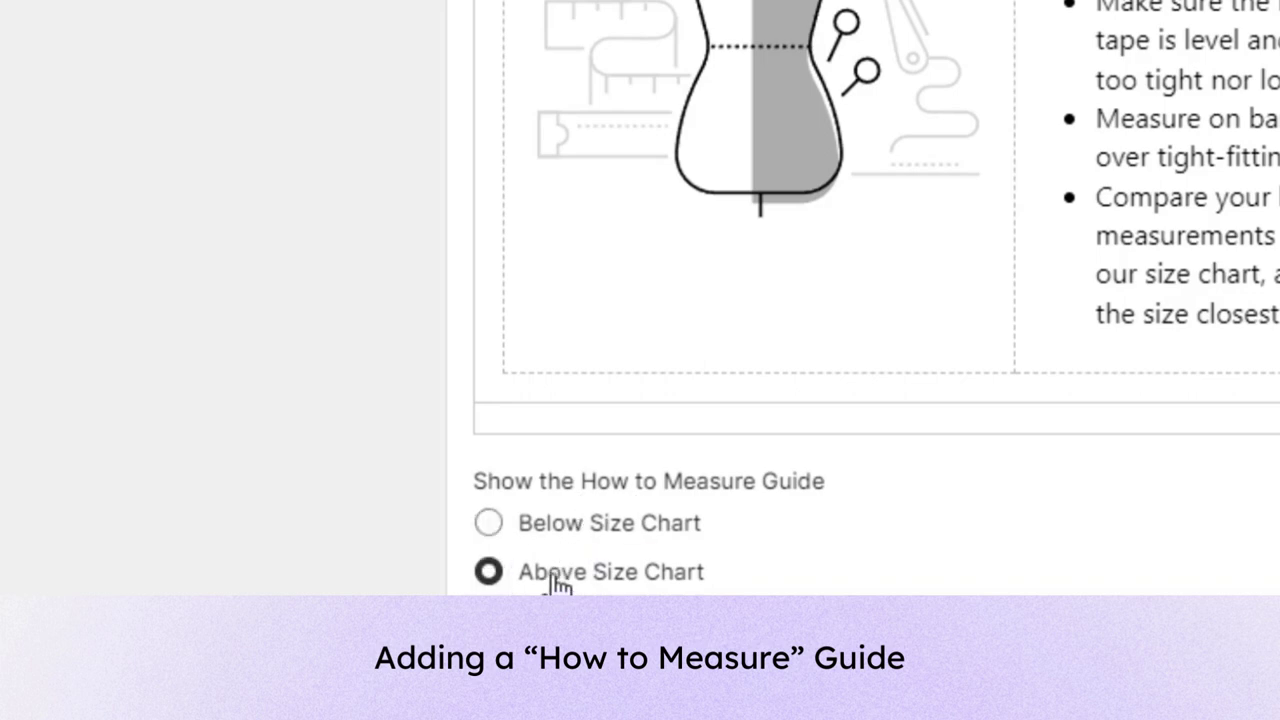
pyautogui.click(563, 527)
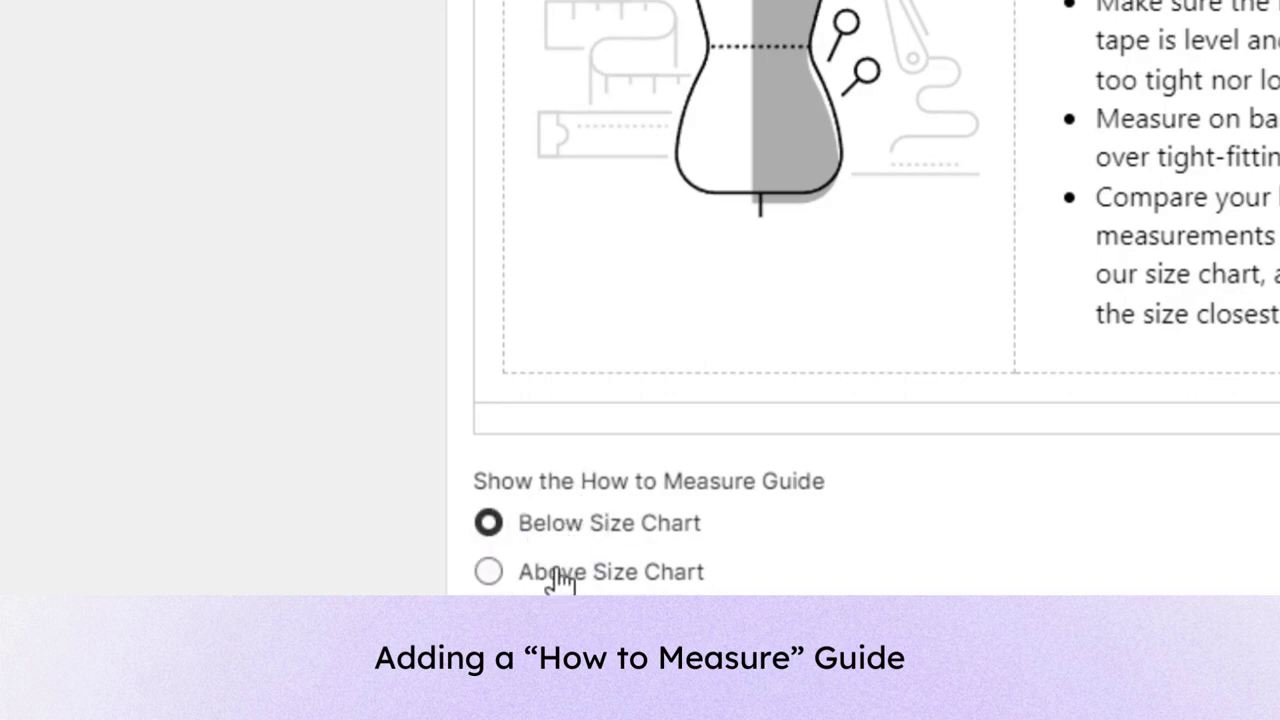
pyautogui.click(563, 571)
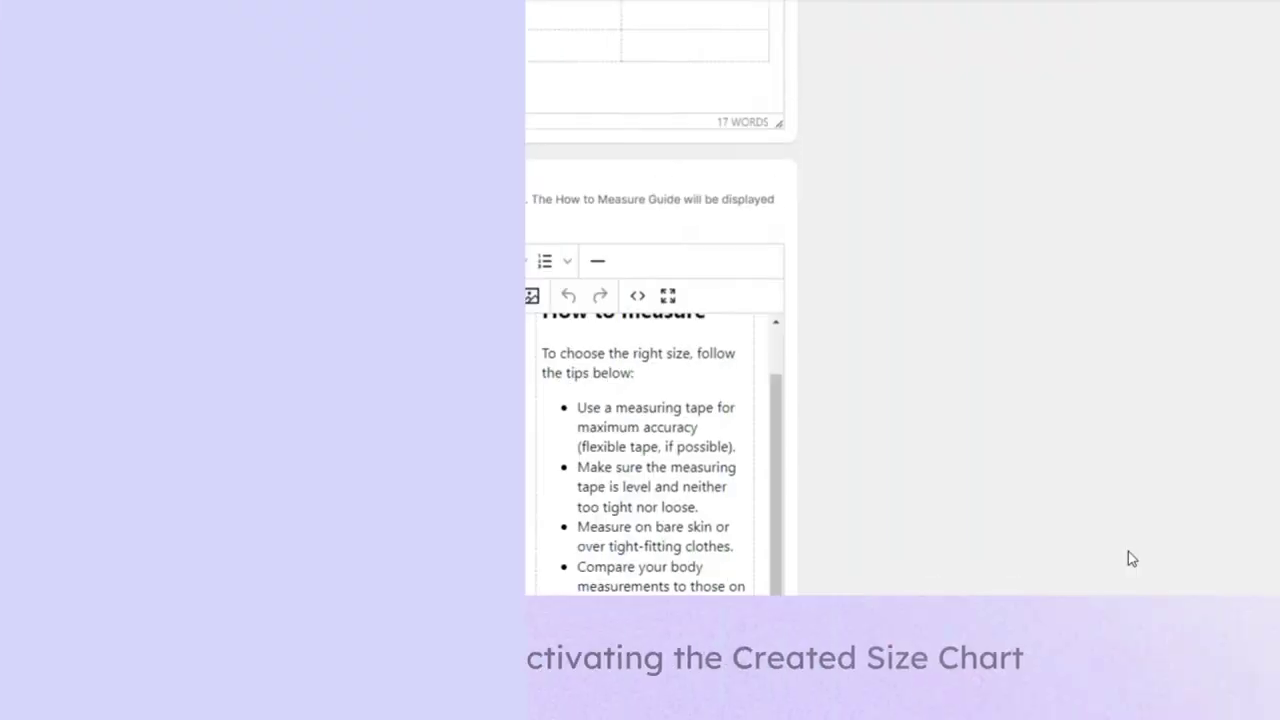
# Step: Change the size chart's status to Active
pyautogui.scroll(5, 1128, 551)
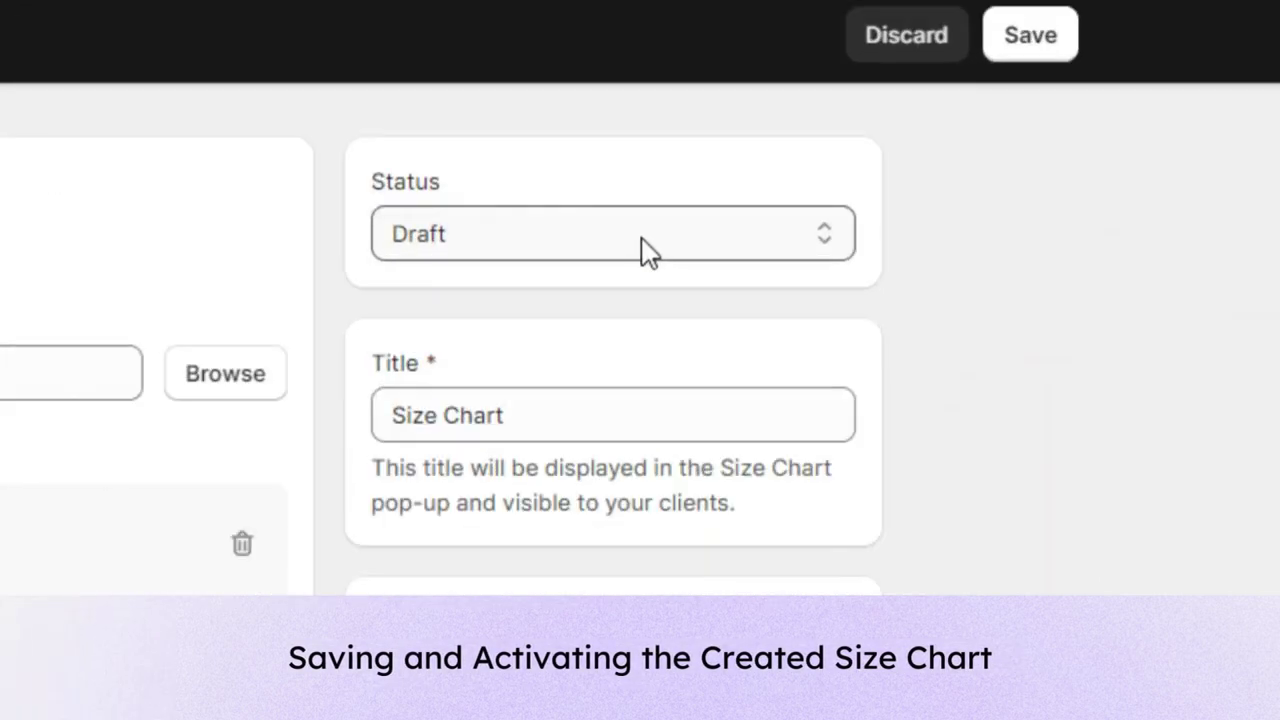
pyautogui.click(648, 252)
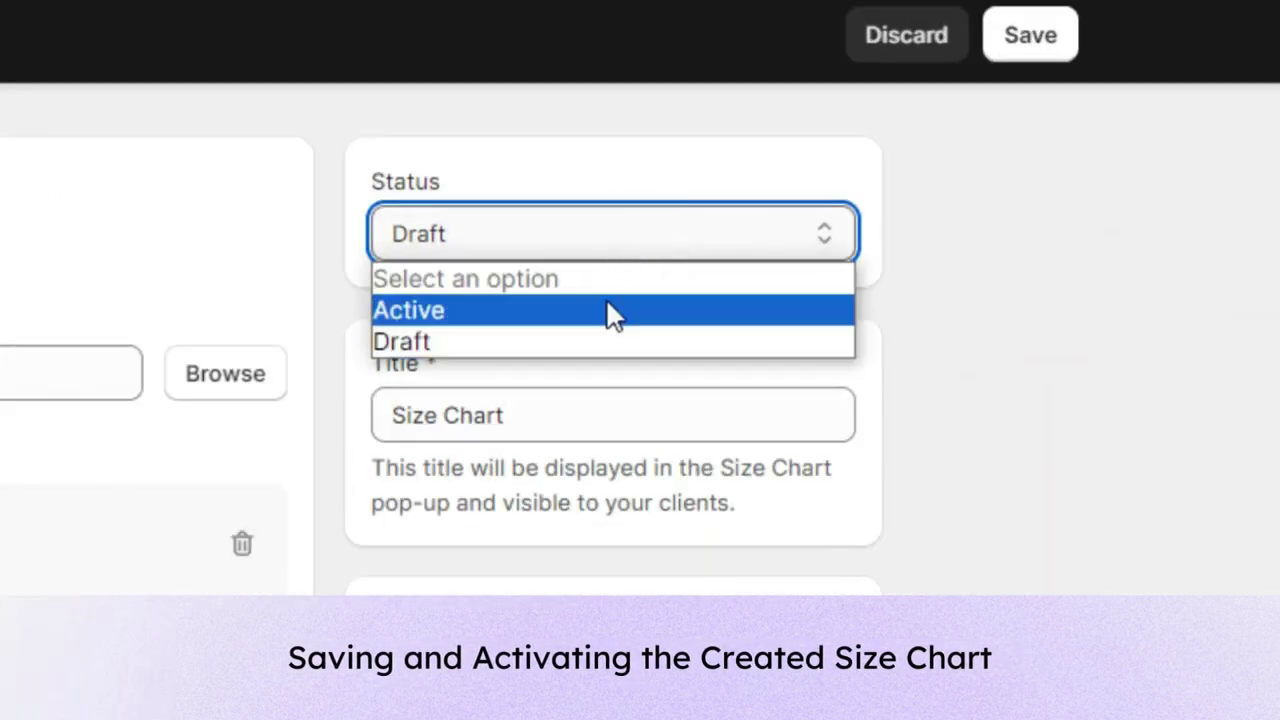
pyautogui.click(536, 314)
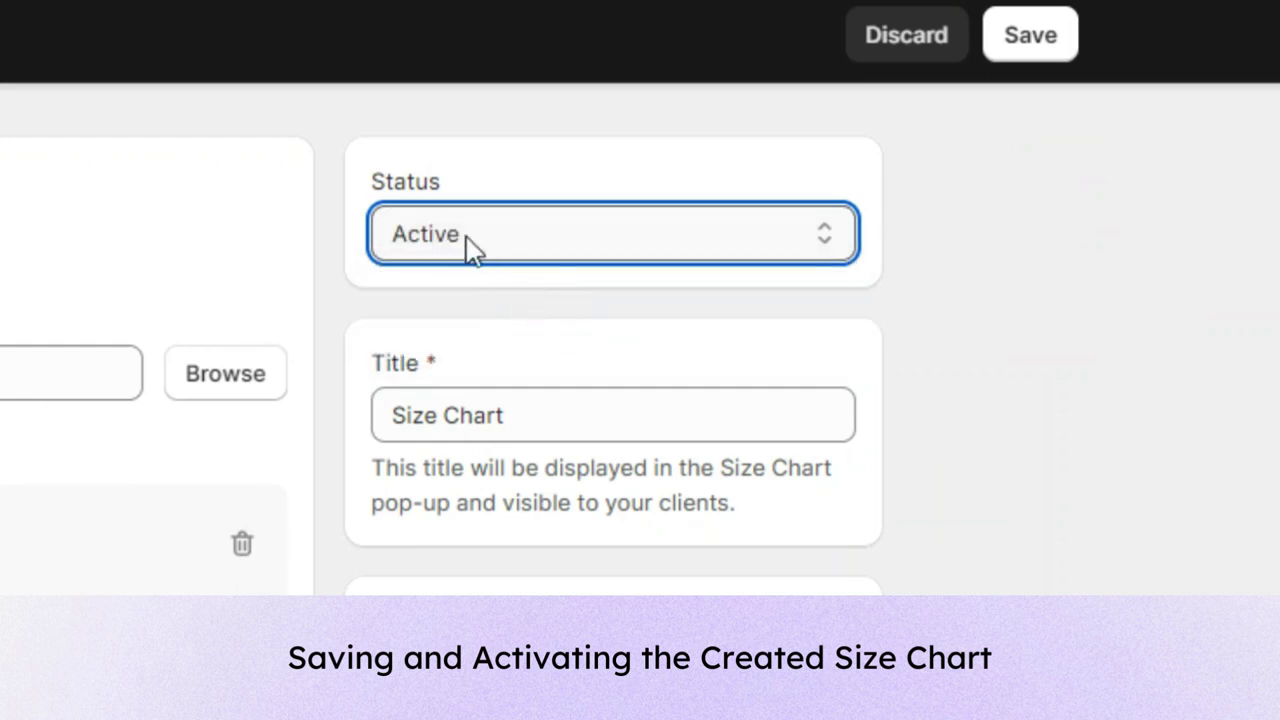
# Step: Replace the size chart's public title with "Awesome Shirt Size Chart"
pyautogui.tripleClick(460, 425)
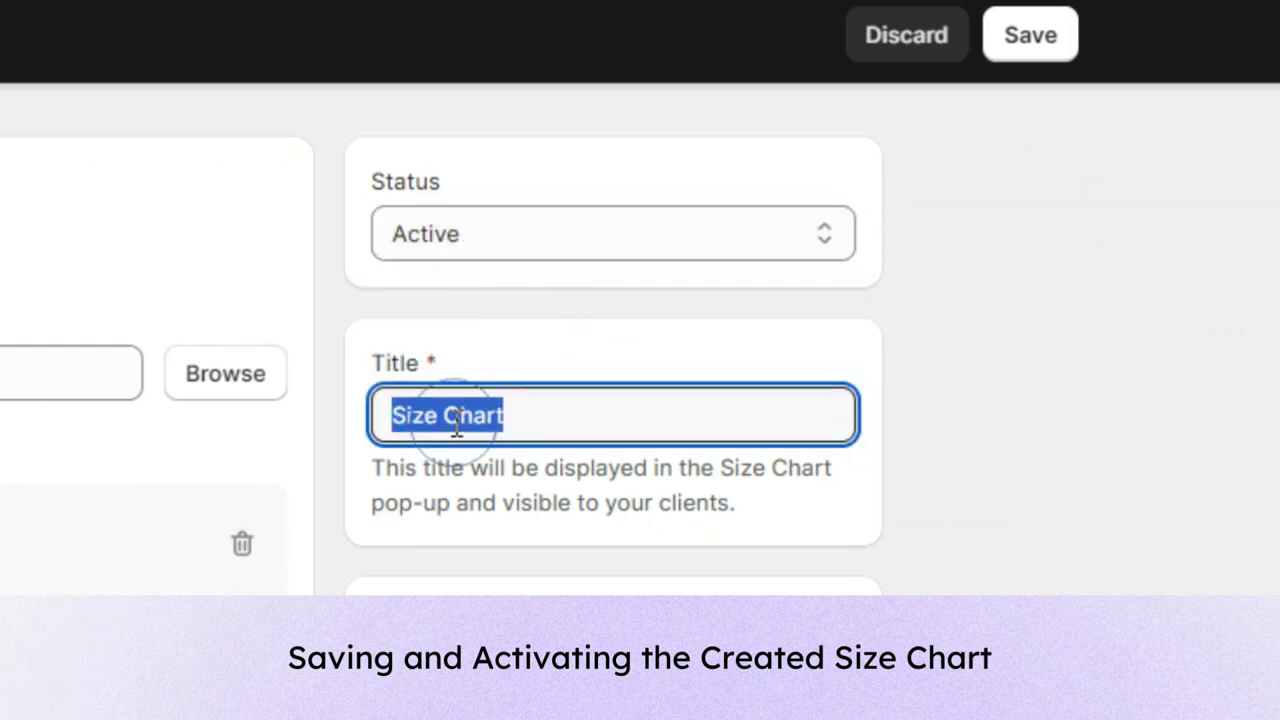
pyautogui.write('Awesom ')
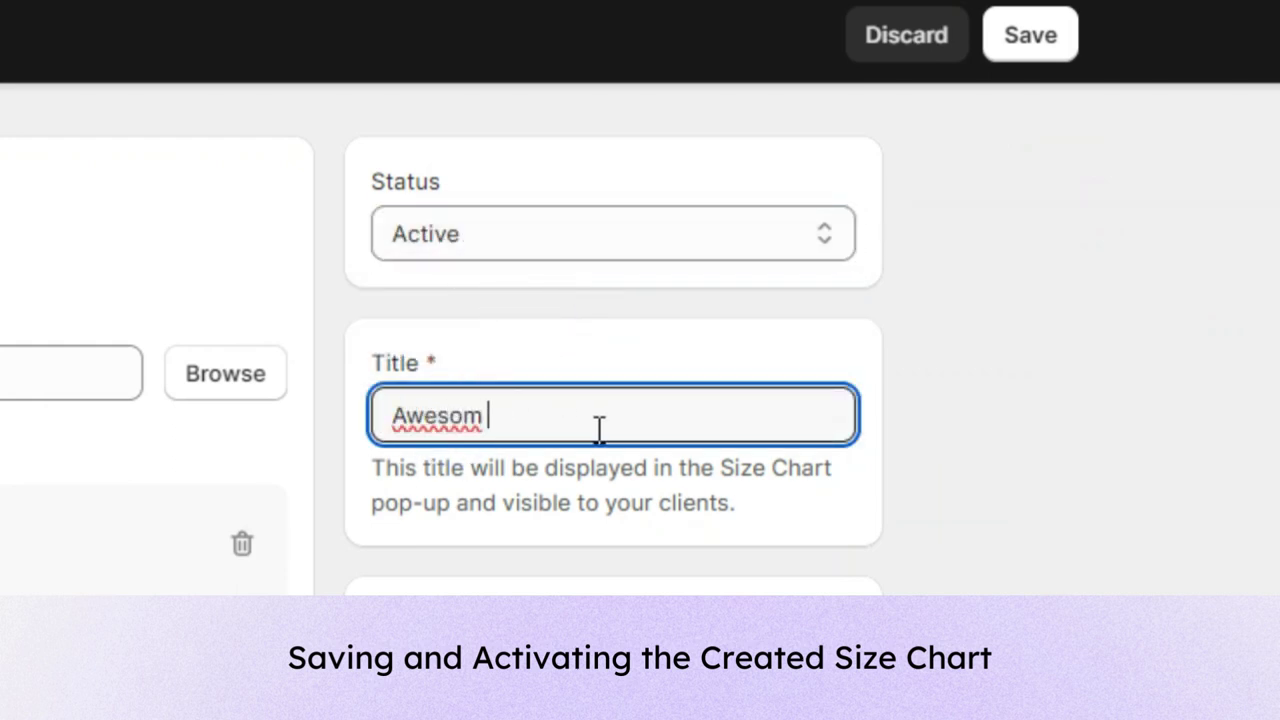
pyautogui.write('e Shirt Si')
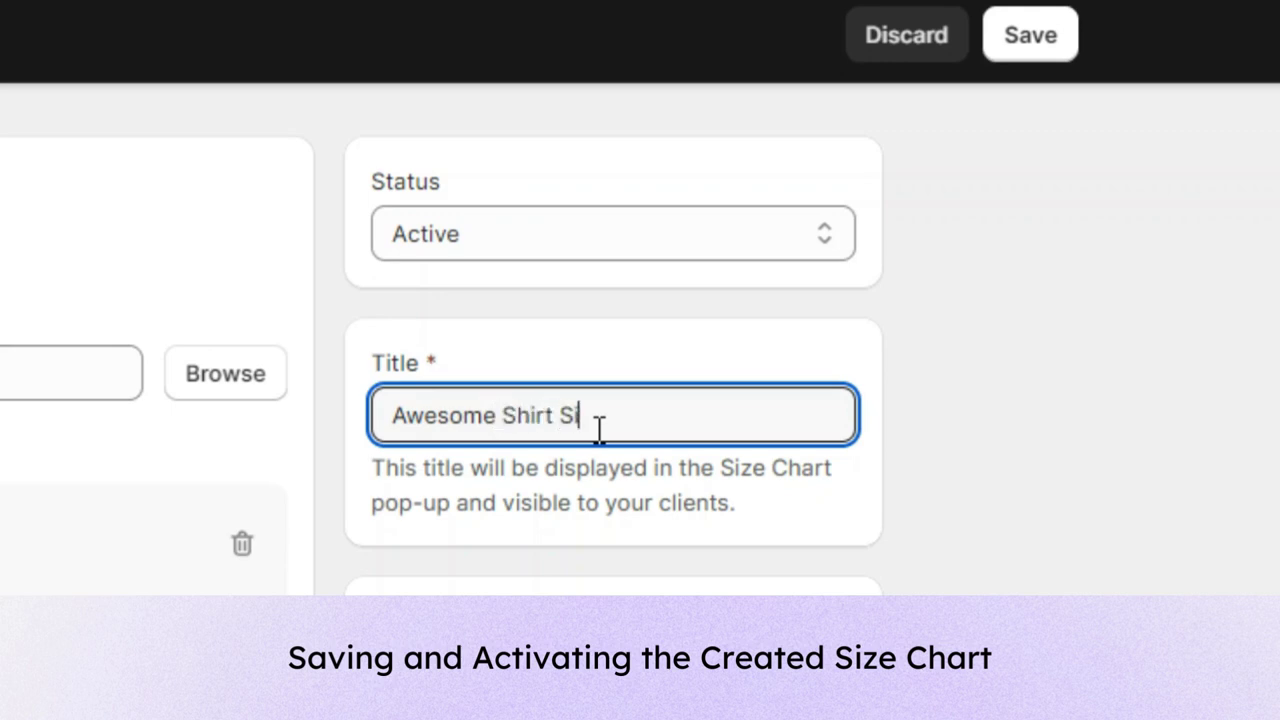
pyautogui.write('ze Cahrt')
pyautogui.press('BackSpace')
pyautogui.press('BackSpace')
pyautogui.press('BackSpace')
pyautogui.press('BackSpace')
pyautogui.write('har')
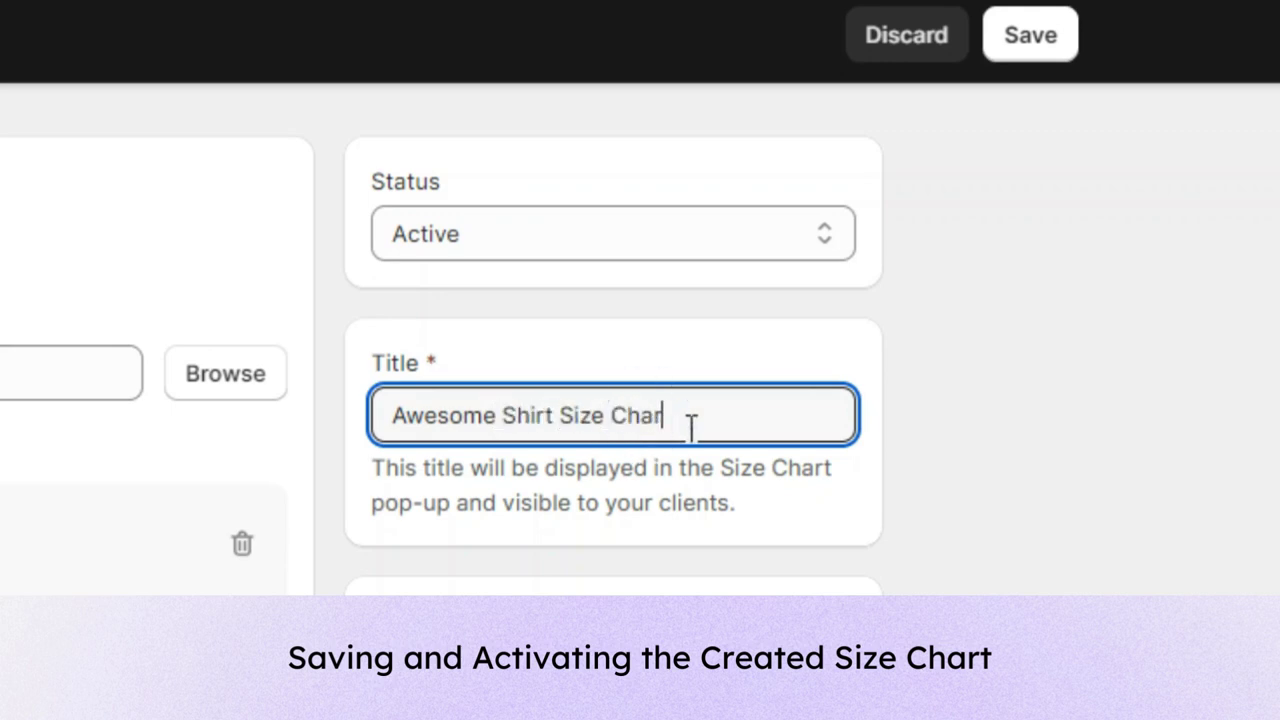
pyautogui.write('t')
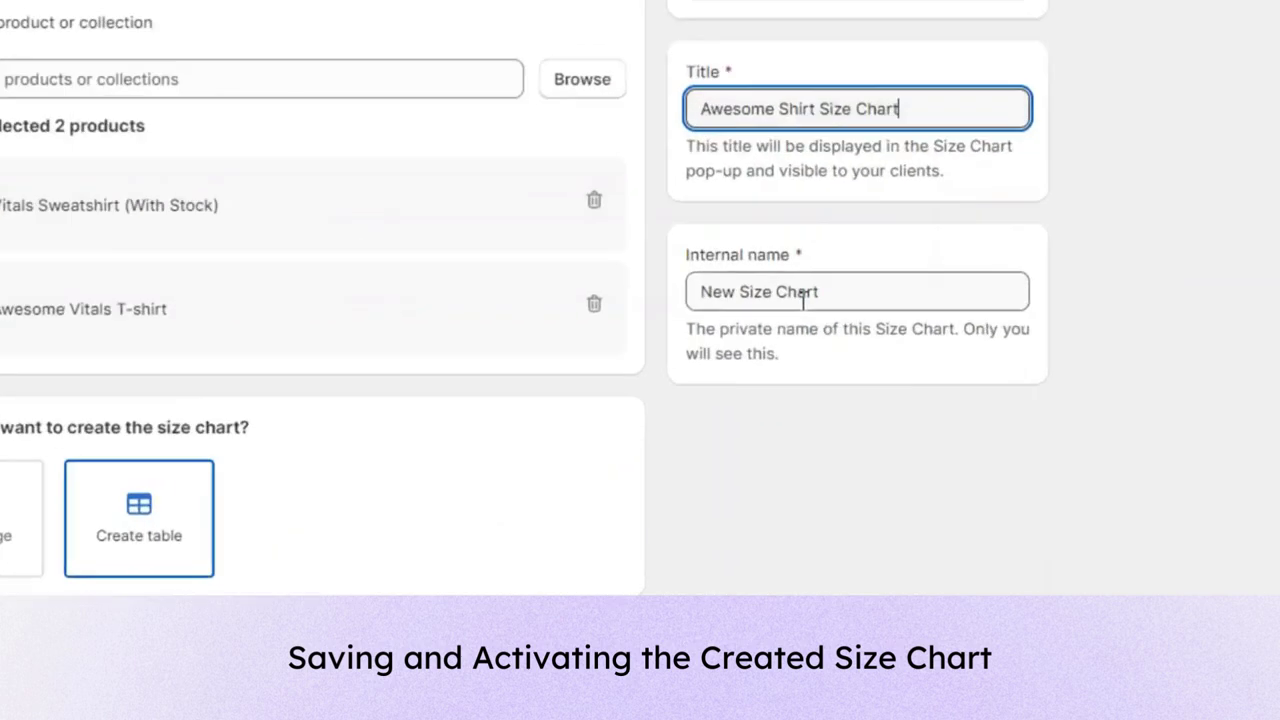
# Step: Set the internal name to "Size Chart for Awesome Shirt" and save the size chart
pyautogui.click(912, 300)
pyautogui.hotkey('ctrl', 'a')
pyautogui.write('Siz')
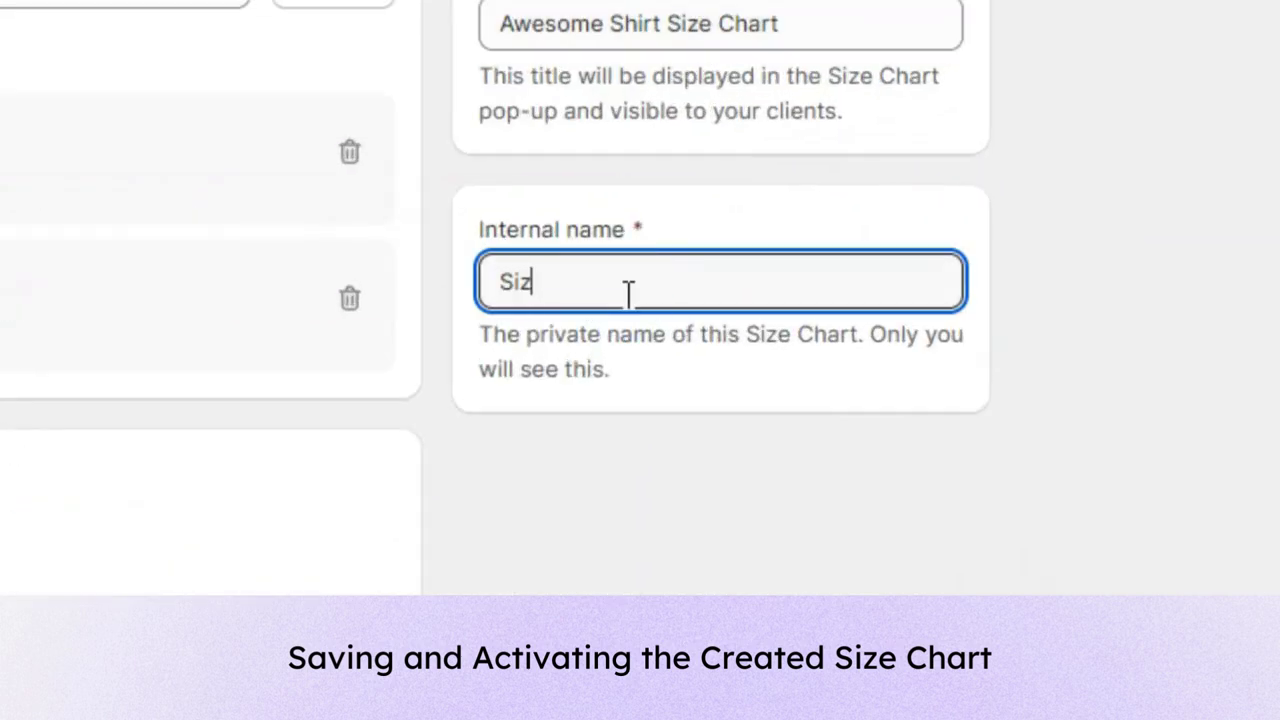
pyautogui.write('e Chart for Awe')
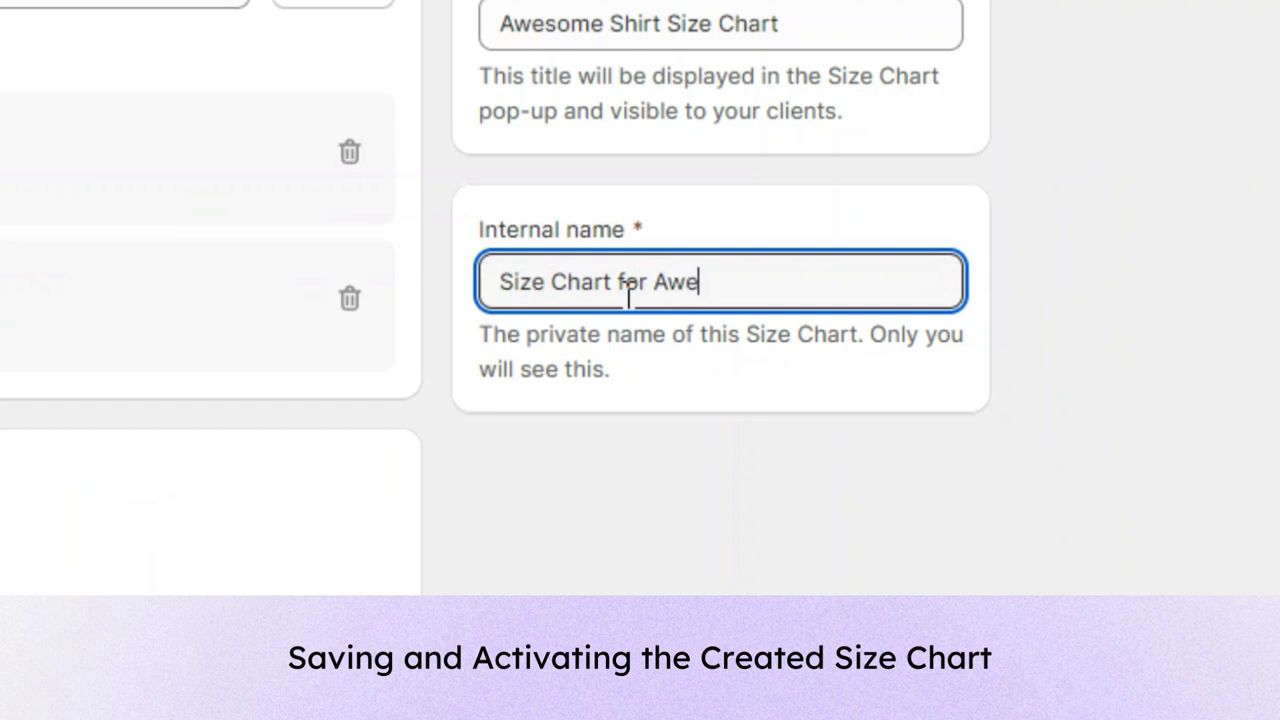
pyautogui.write('some')
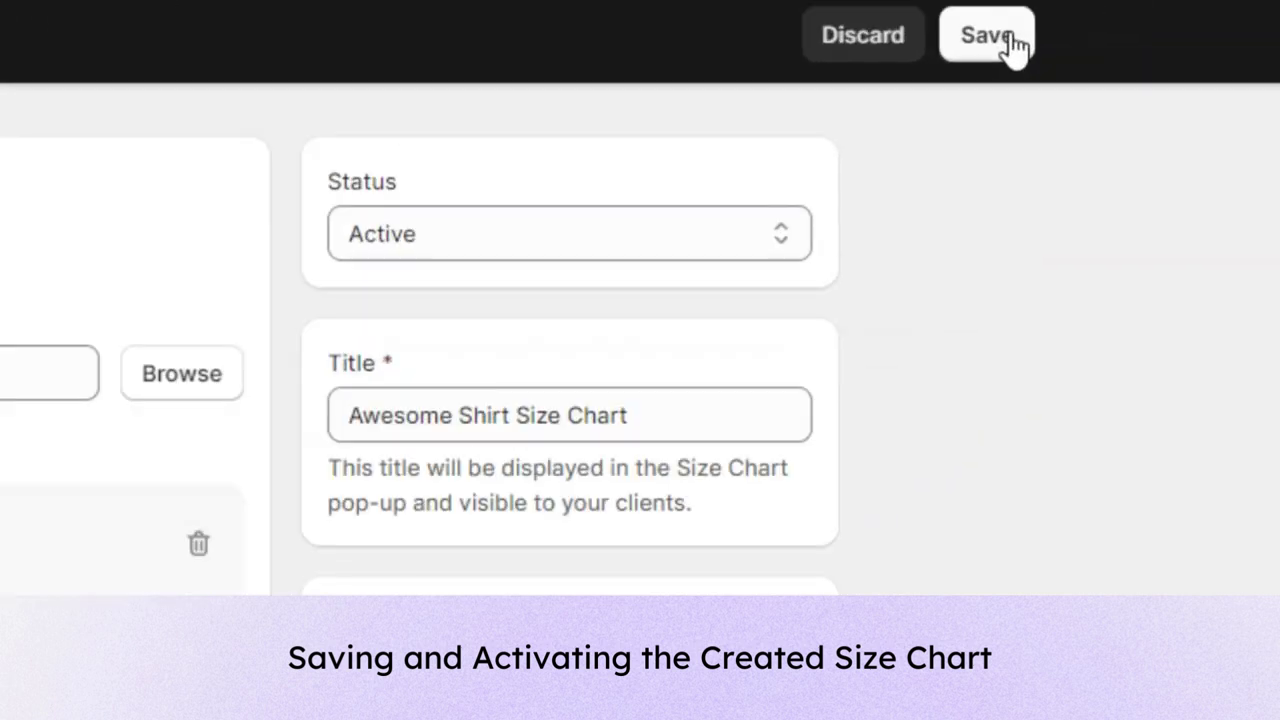
pyautogui.click(1013, 42)
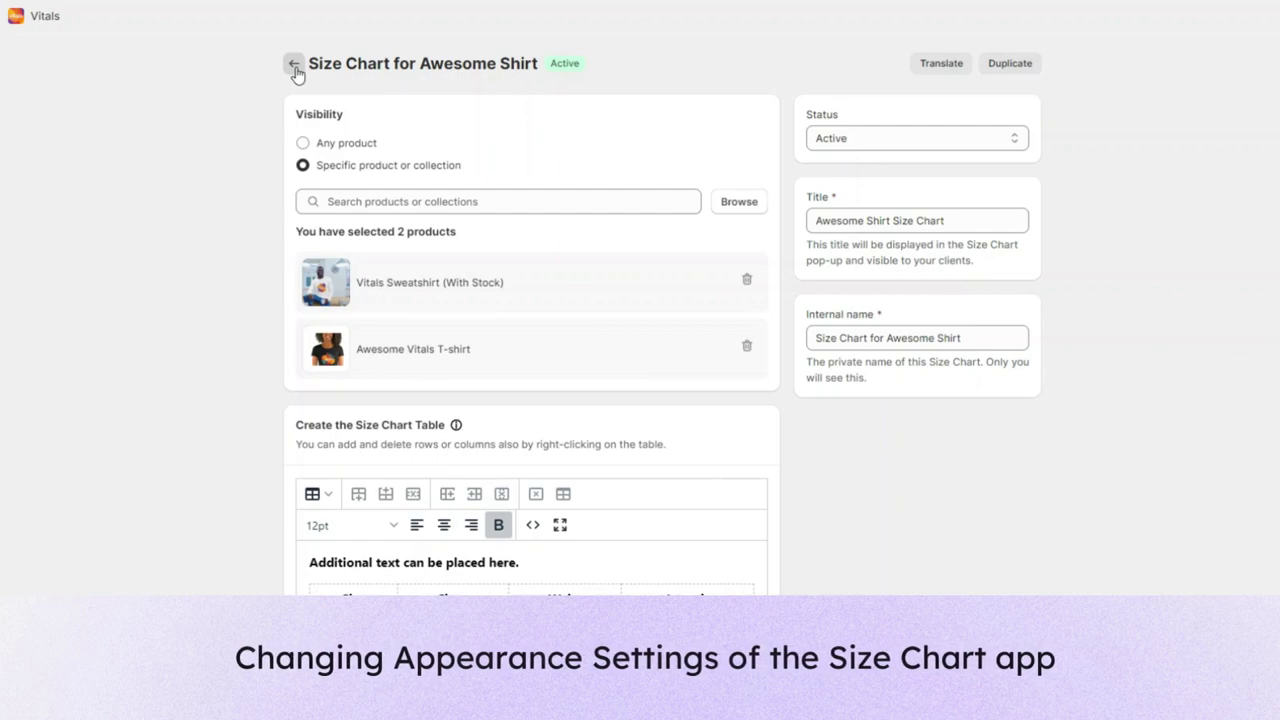
# Step: Go to the Size Chart app's general settings and choose the rolled measuring tape as the button icon
pyautogui.click(294, 64)
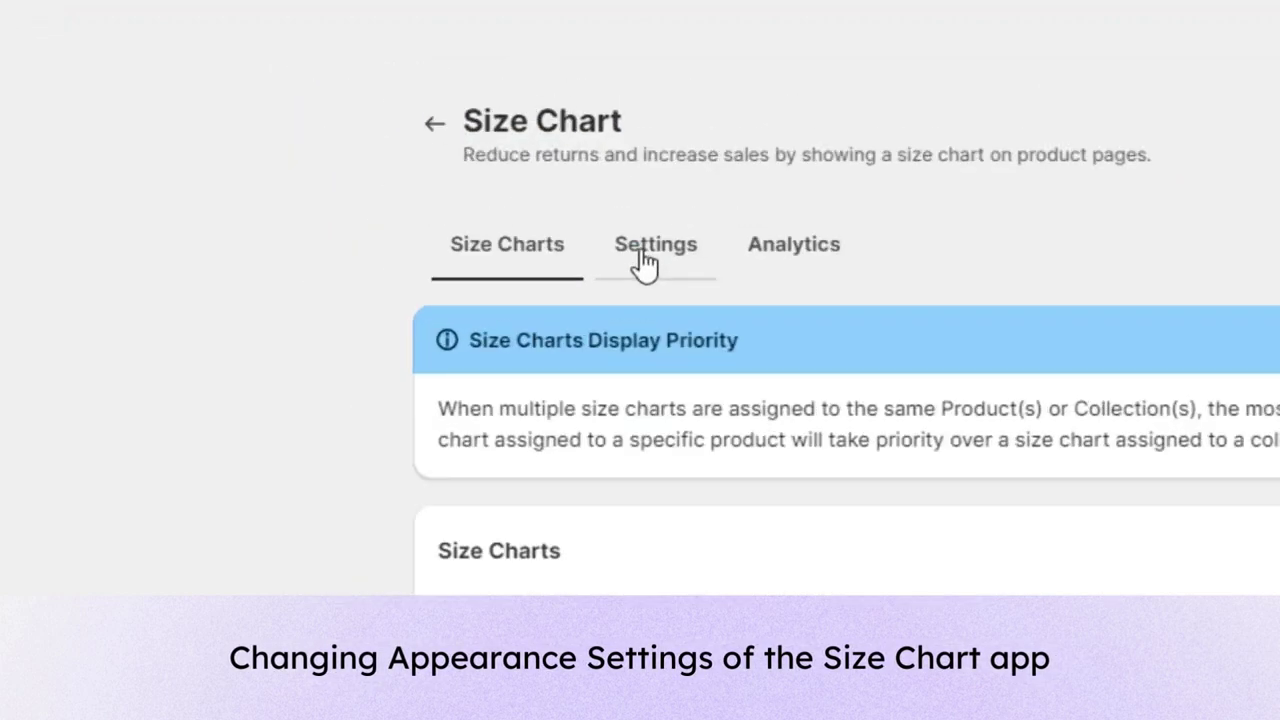
pyautogui.click(651, 250)
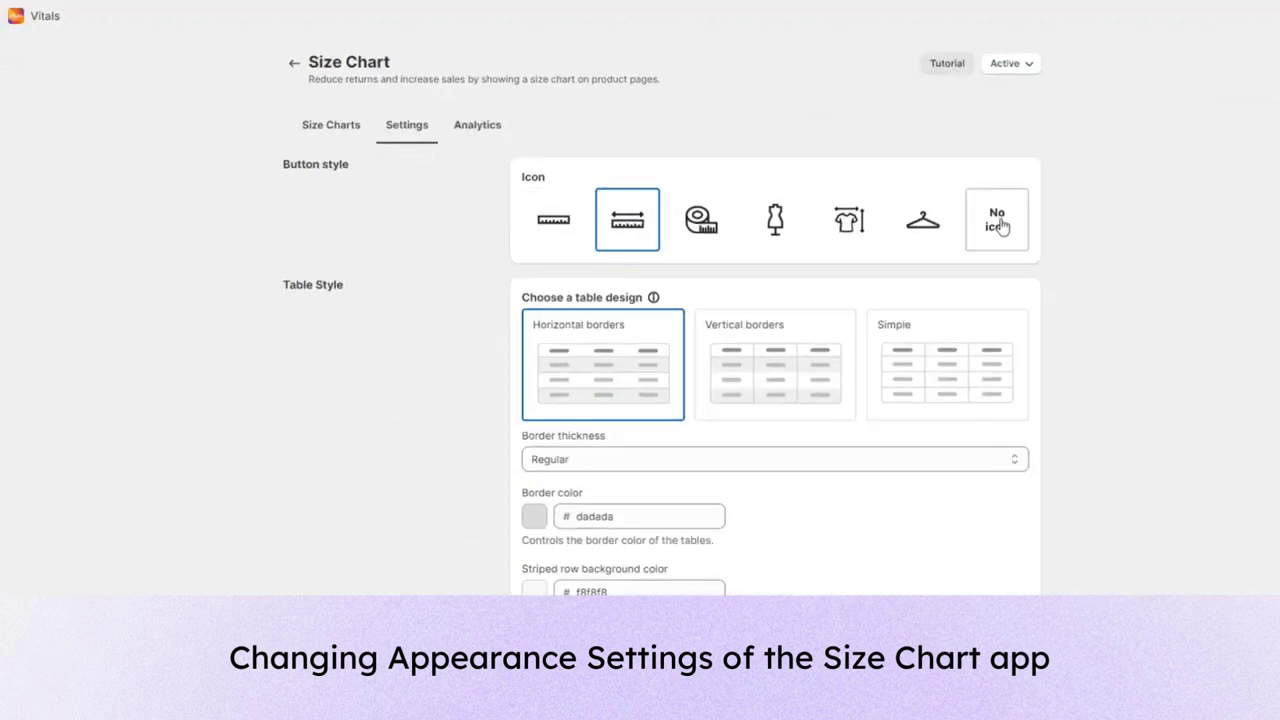
pyautogui.click(765, 222)
pyautogui.click(860, 232)
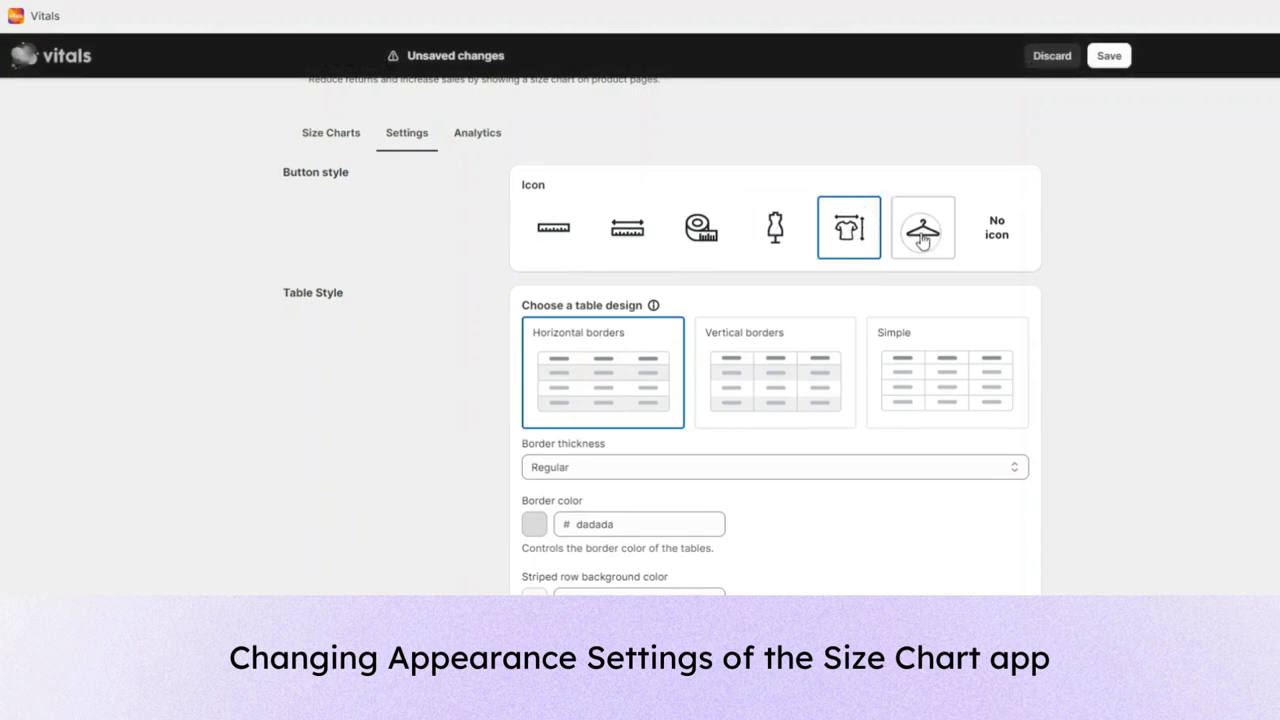
pyautogui.click(922, 236)
pyautogui.click(985, 240)
pyautogui.click(706, 234)
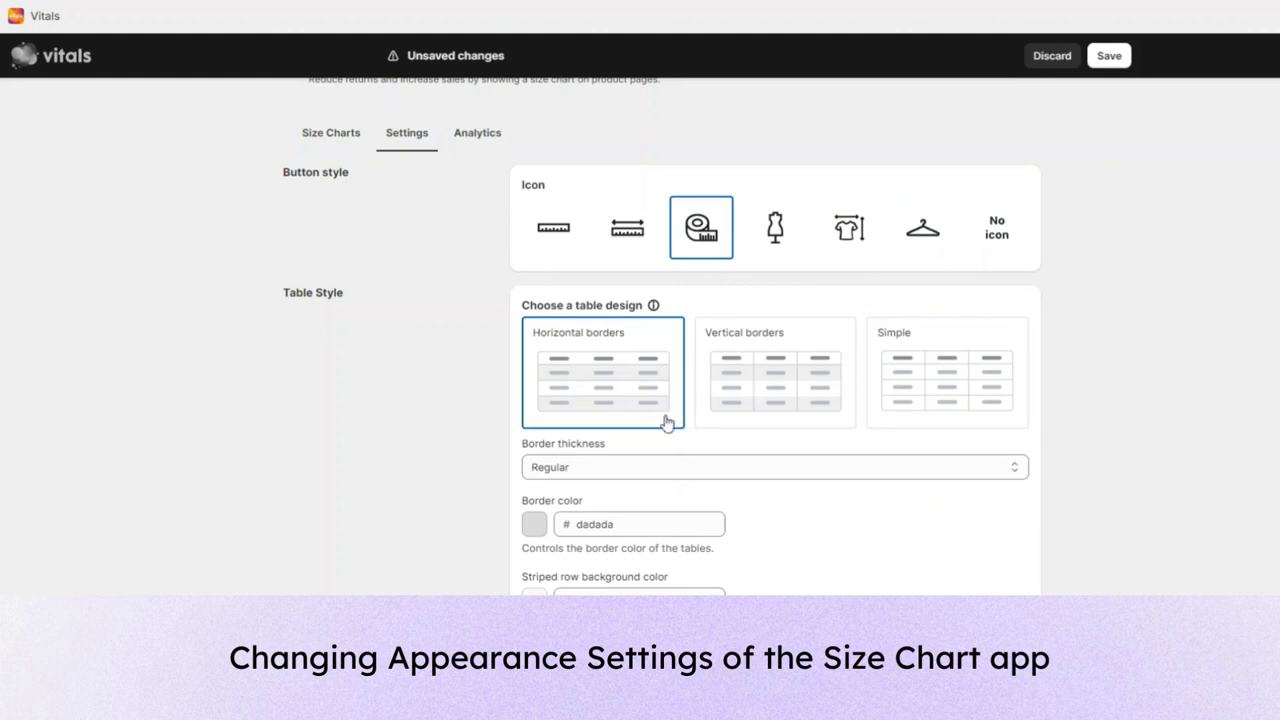
# Step: Choose the Vertical borders table design and set the border thickness to Bold
pyautogui.click(766, 415)
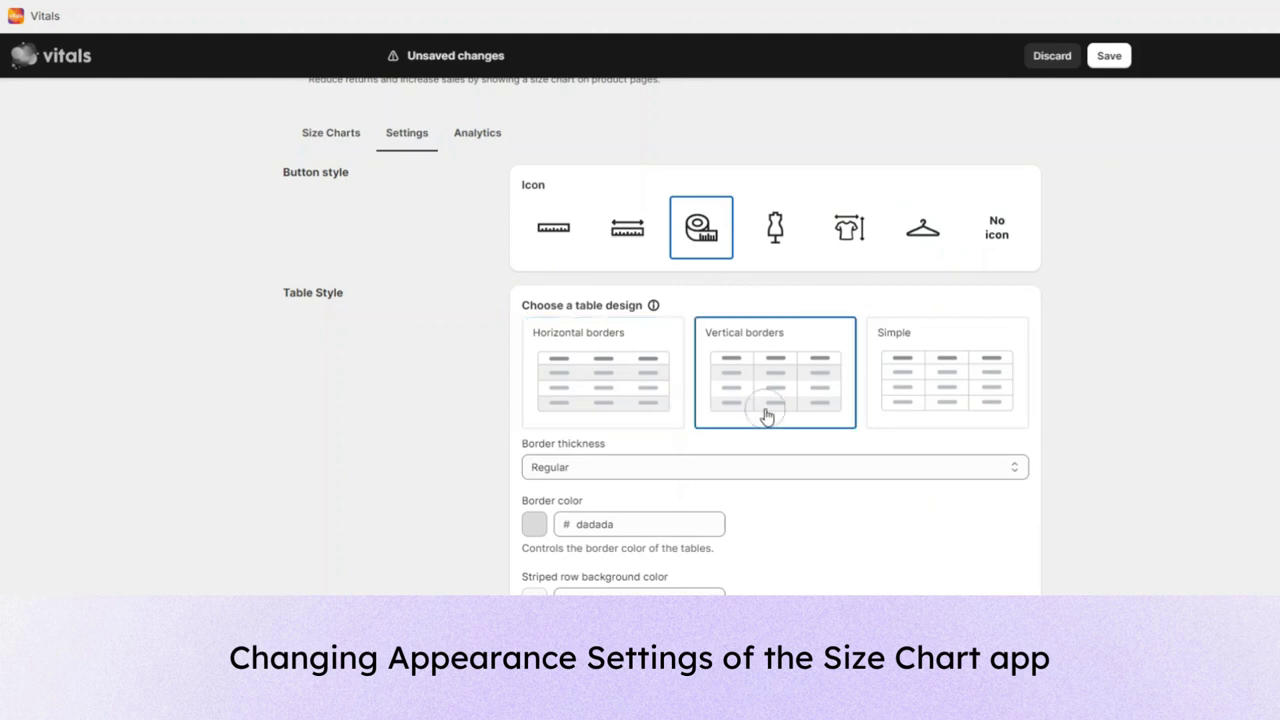
pyautogui.click(945, 412)
pyautogui.click(643, 394)
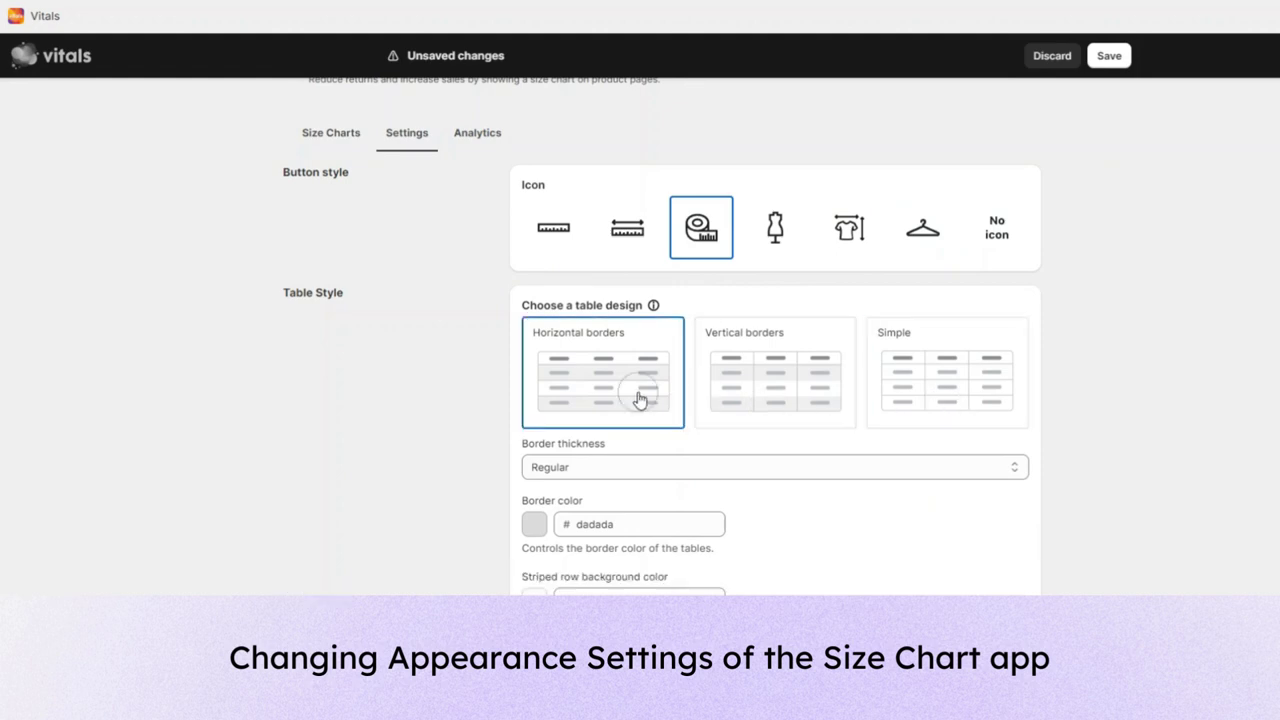
pyautogui.click(745, 397)
pyautogui.scroll(-3, 752, 405)
pyautogui.click(700, 310)
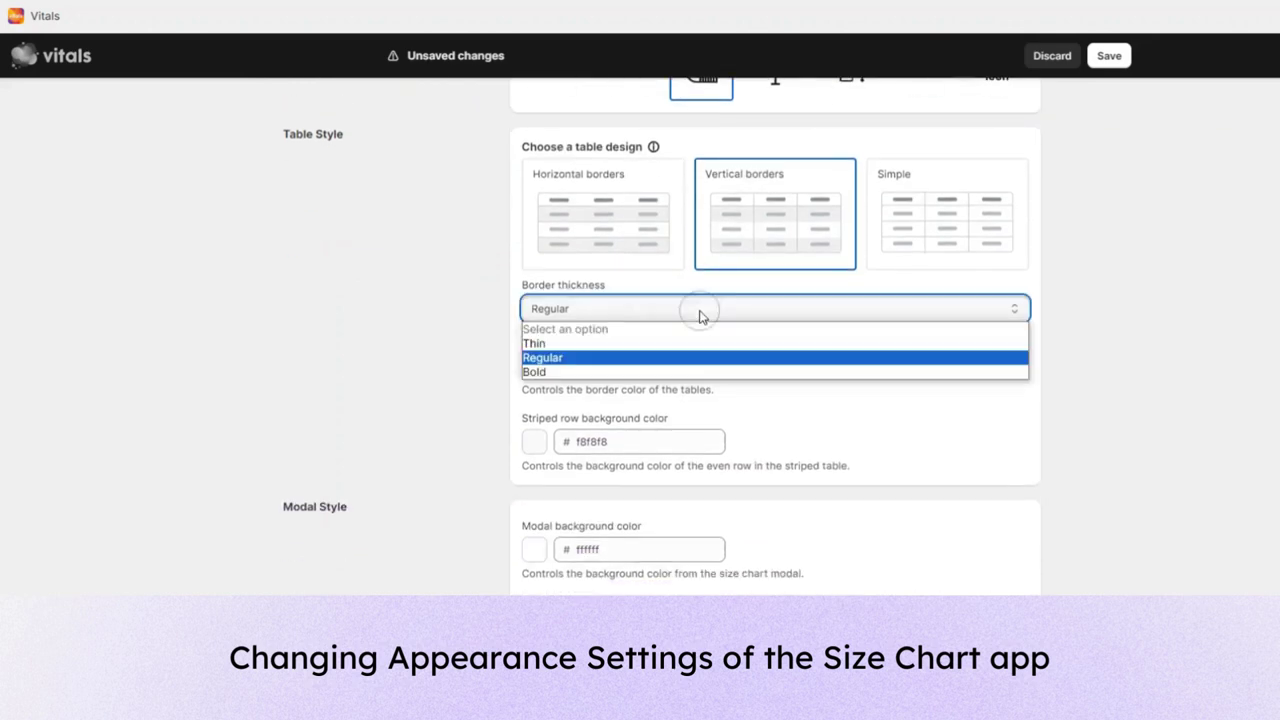
pyautogui.click(702, 371)
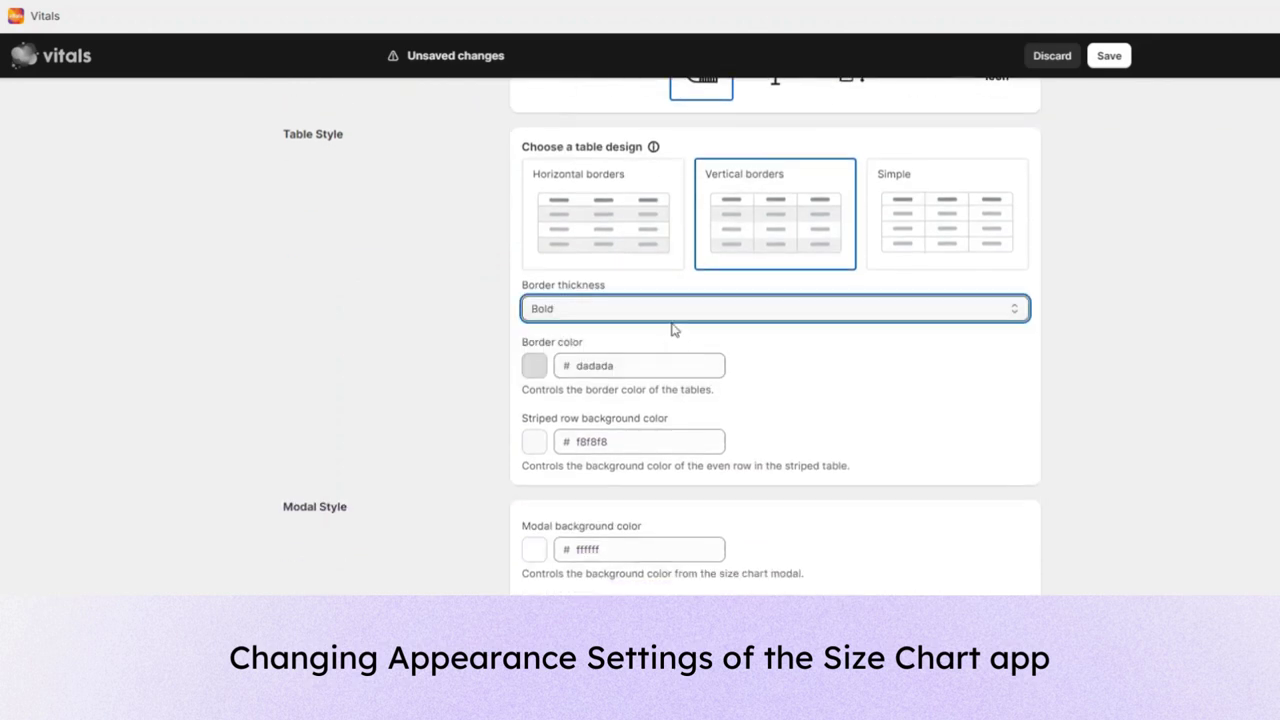
# Step: Set the table border color to red (fc0000) and check the color picker for the striped row background
pyautogui.click(535, 371)
pyautogui.click(587, 389)
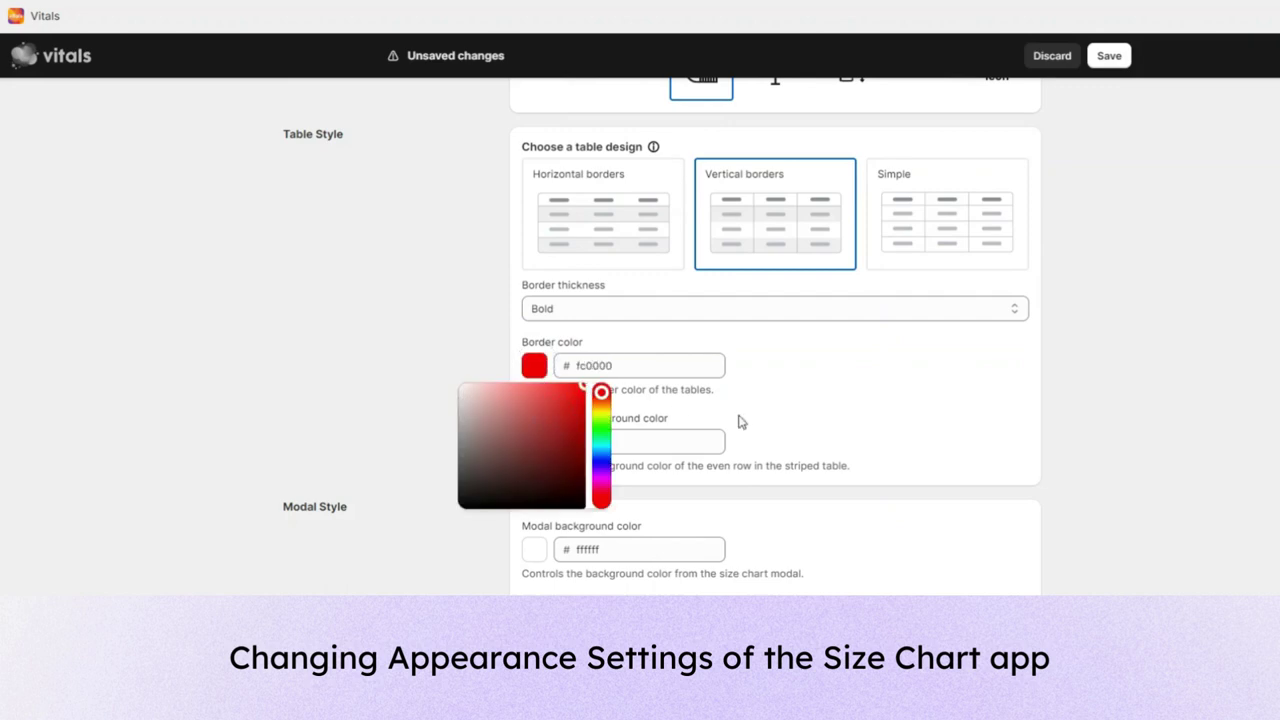
pyautogui.click(851, 416)
pyautogui.click(537, 446)
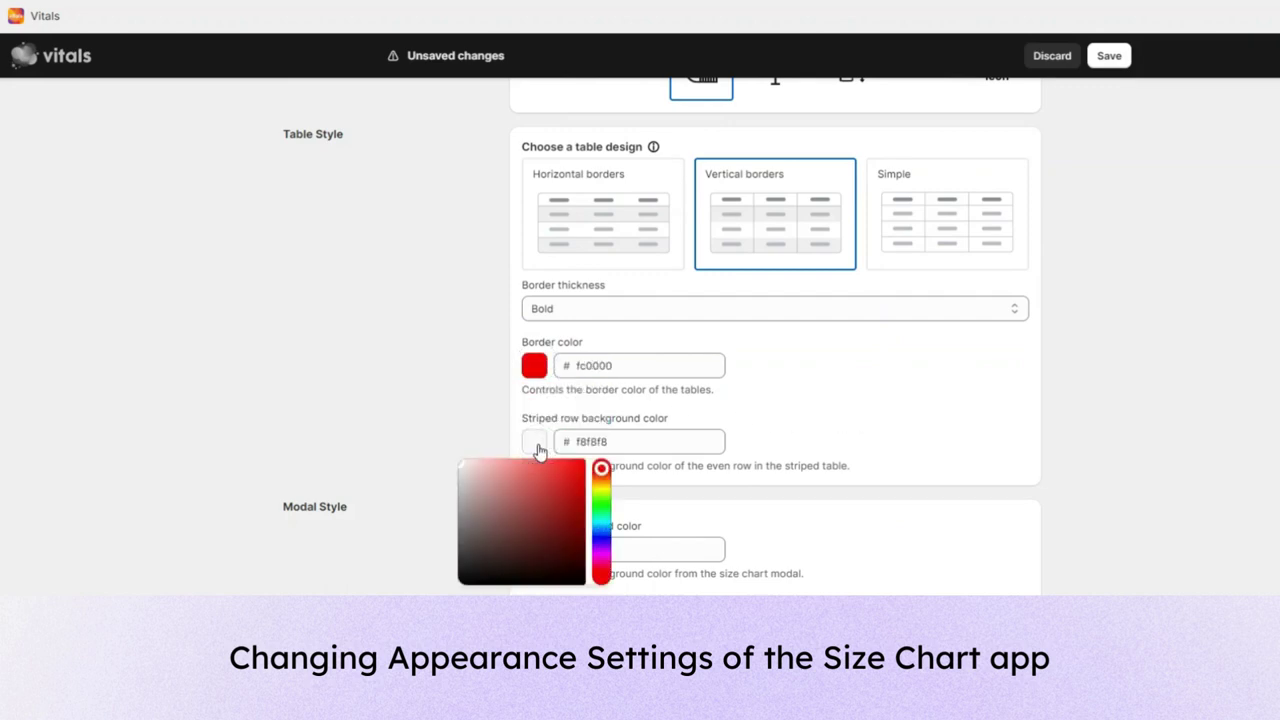
pyautogui.click(849, 414)
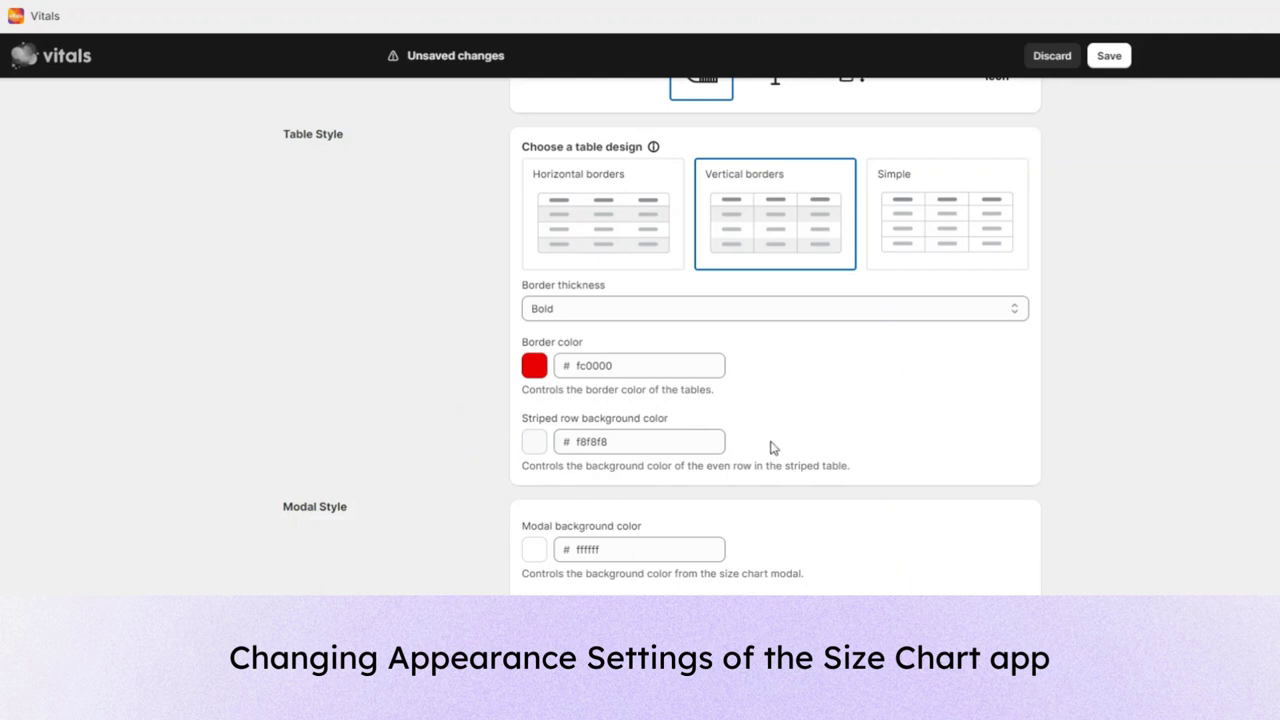
# Step: Check the color pickers for the modal background and modal text, and save the appearance settings
pyautogui.scroll(-1, 772, 455)
pyautogui.scroll(-3, 772, 455)
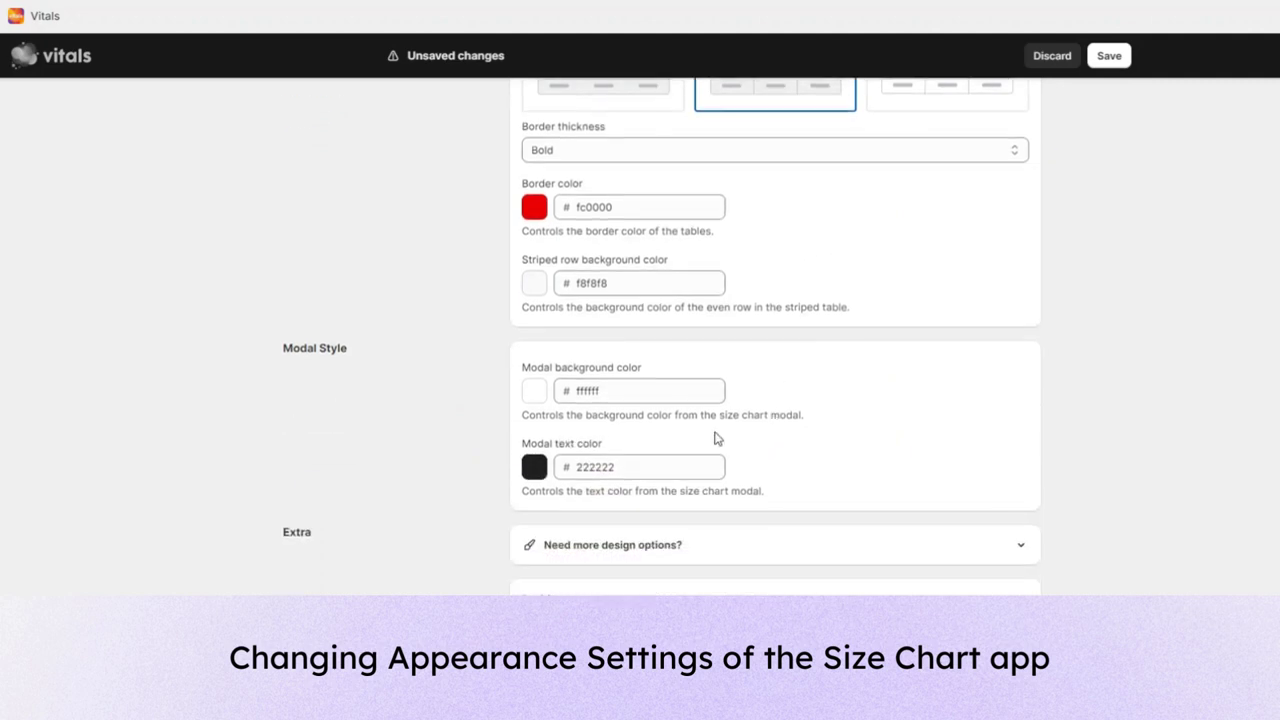
pyautogui.click(534, 391)
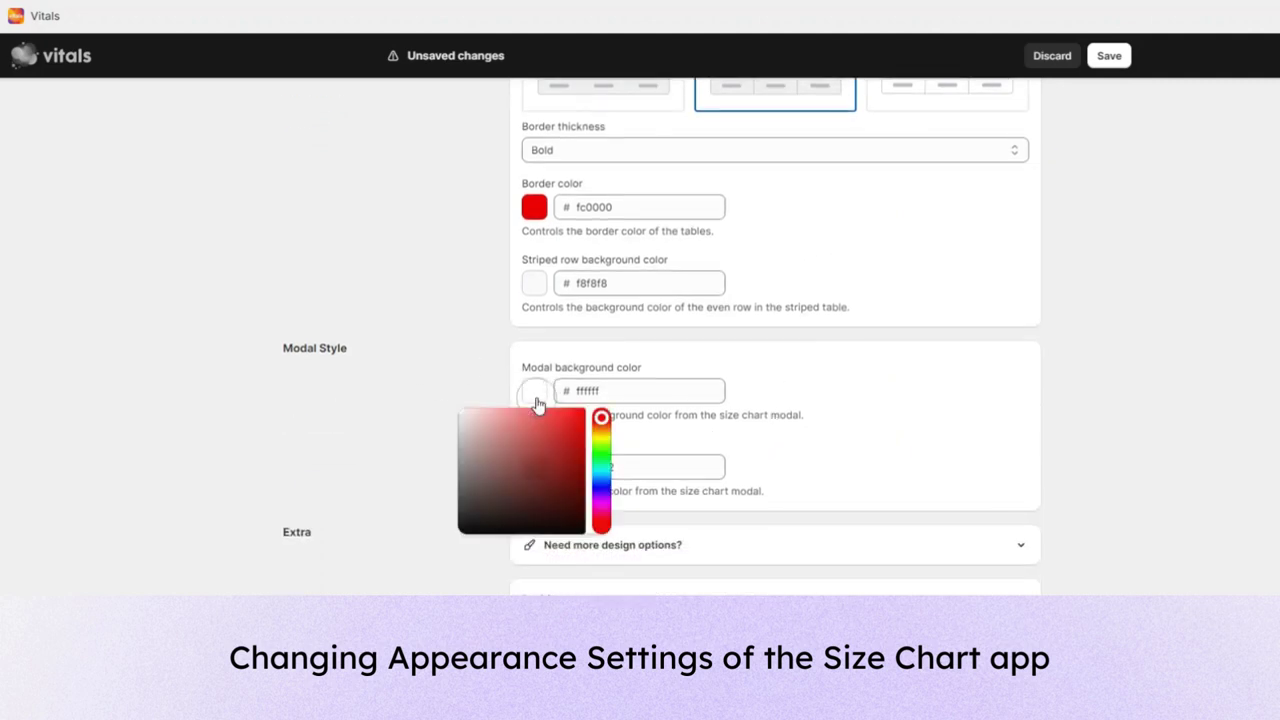
pyautogui.moveTo(483, 480); pyautogui.dragTo(458, 487)
pyautogui.click(534, 467)
pyautogui.click(420, 461)
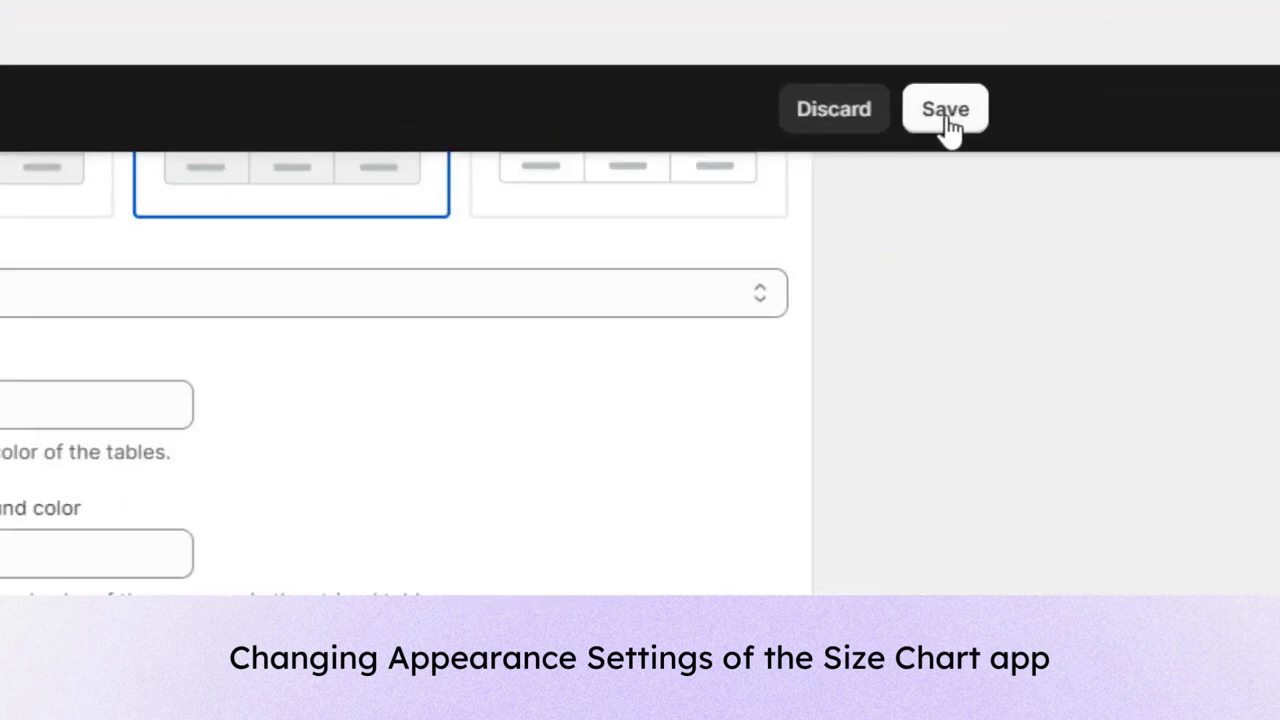
pyautogui.click(945, 112)
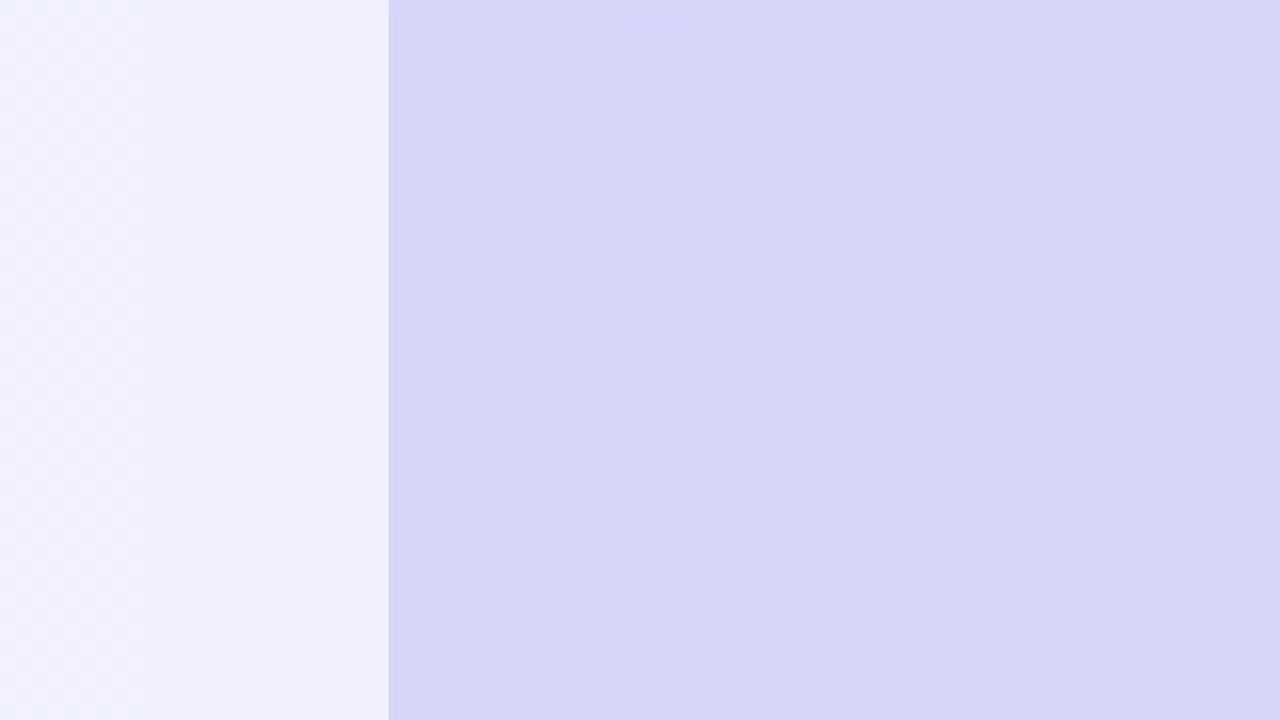